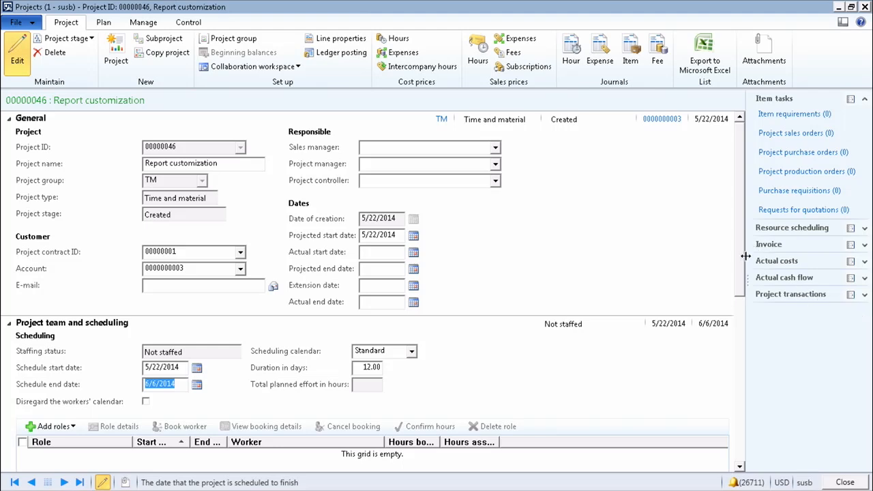
Add a Project Manager role for one worker to the project team, with workers booked immediately.
left_click_drag(741, 260, 748, 334)
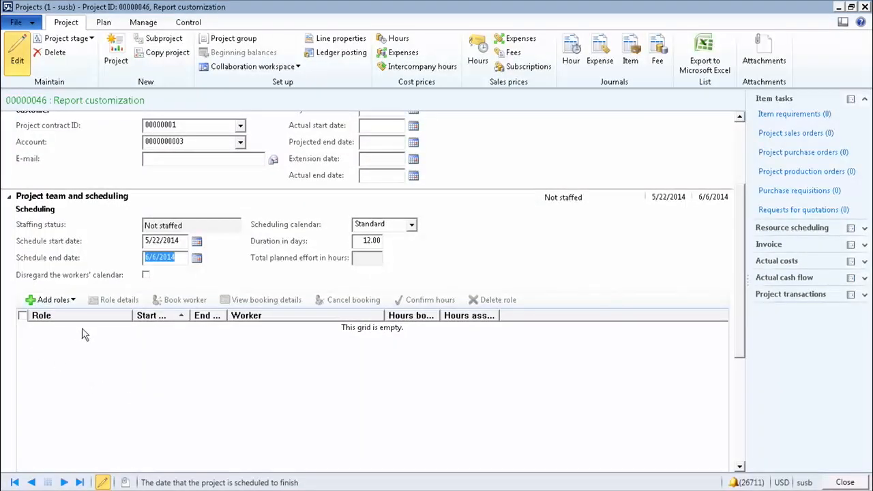
left_click(71, 303)
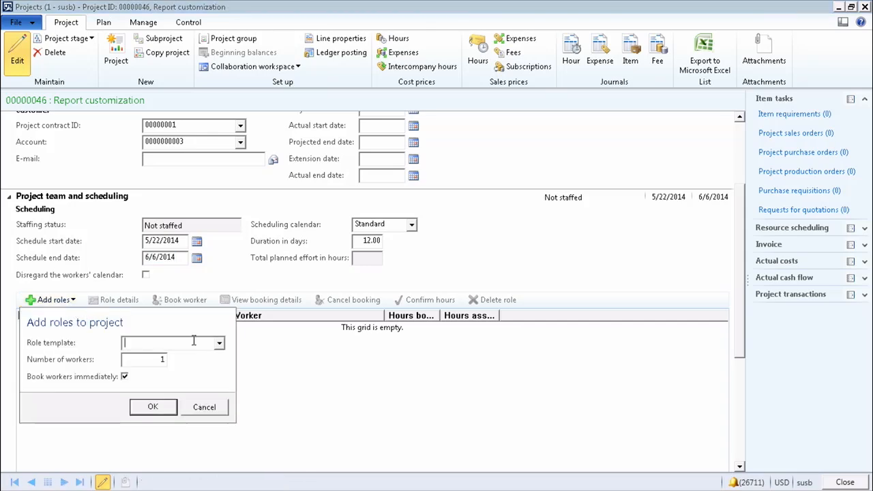
left_click(217, 343)
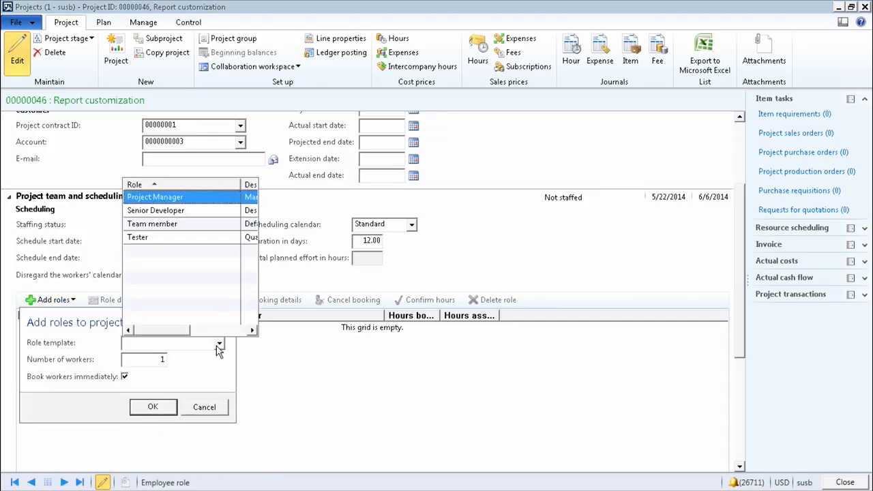
left_click(163, 200)
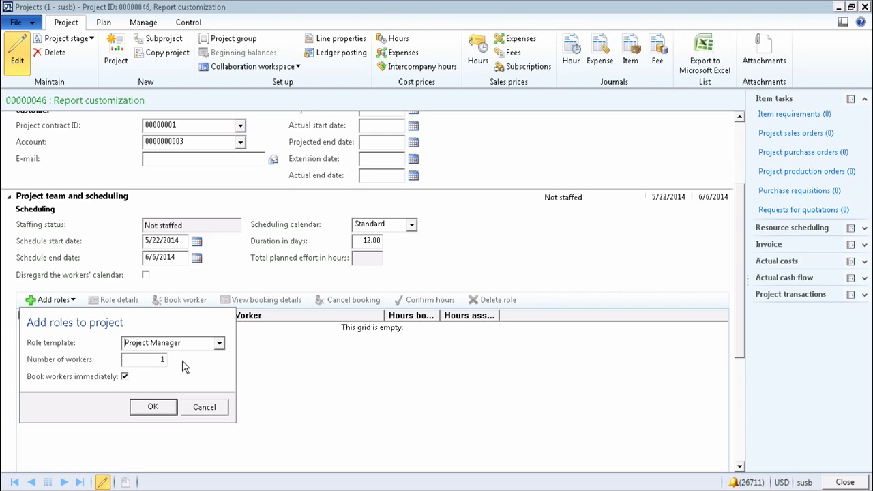
left_click(154, 407)
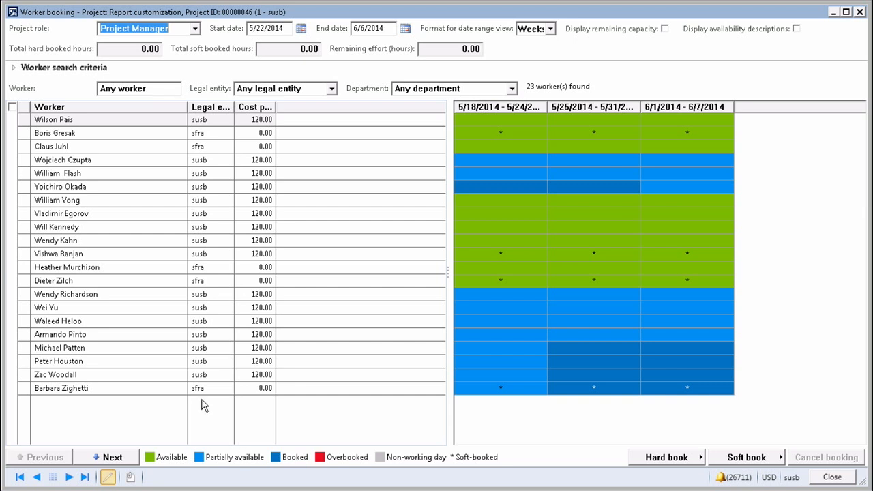
Add the PMP certification to the worker search criteria for the Project Manager role.
left_click(17, 71)
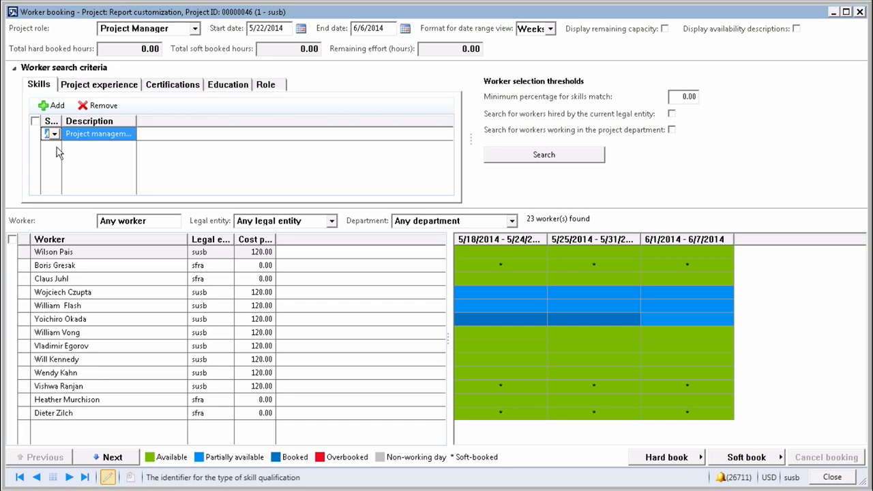
left_click_drag(62, 121, 92, 123)
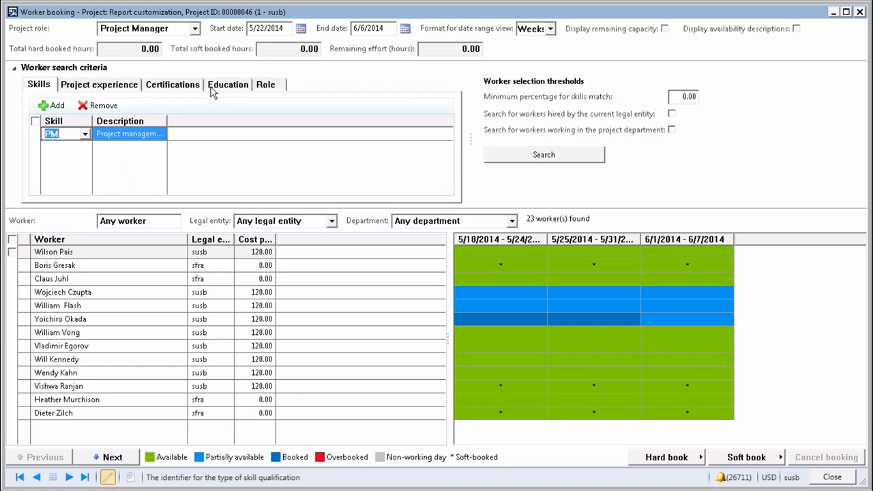
left_click(174, 85)
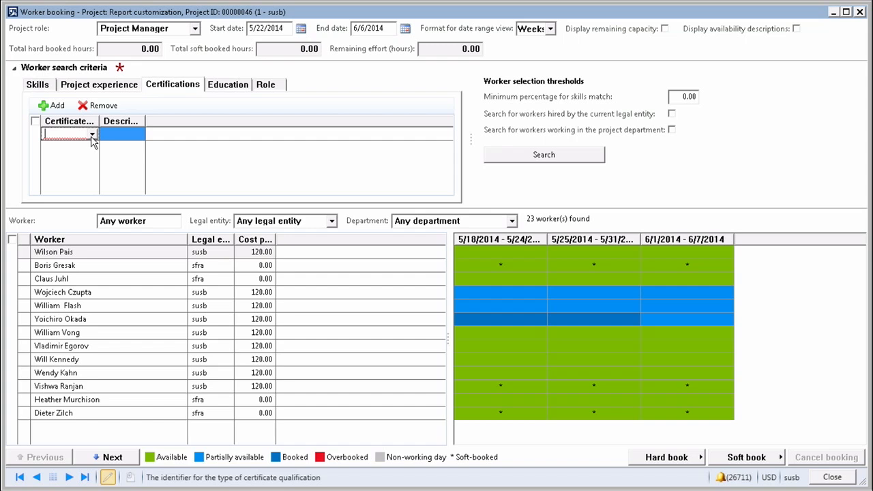
type("PMP*")
key("Return")
Set the minimum skills match to 100 percent, review the skill and certification criteria, and search for Project Manager candidates.
left_click(684, 97)
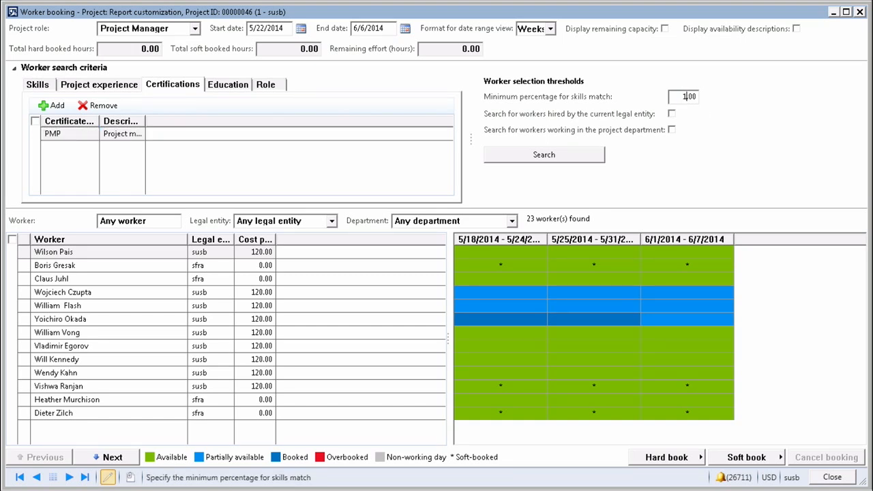
left_click(37, 85)
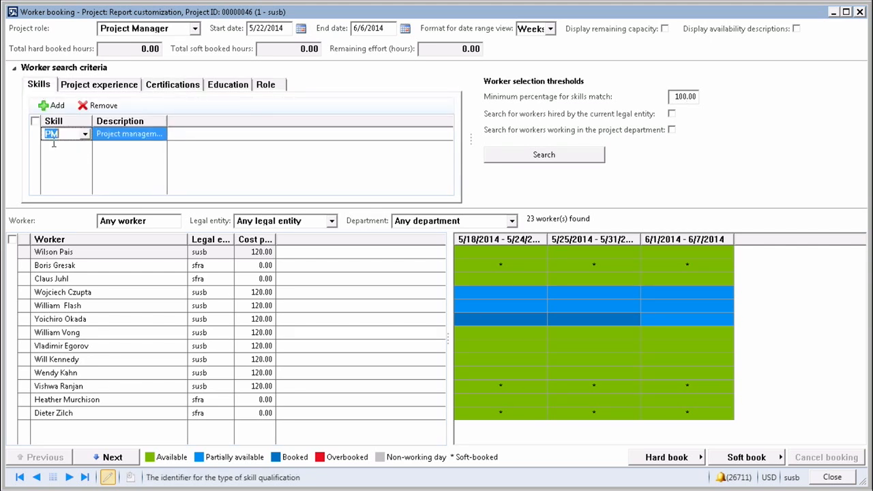
left_click(161, 85)
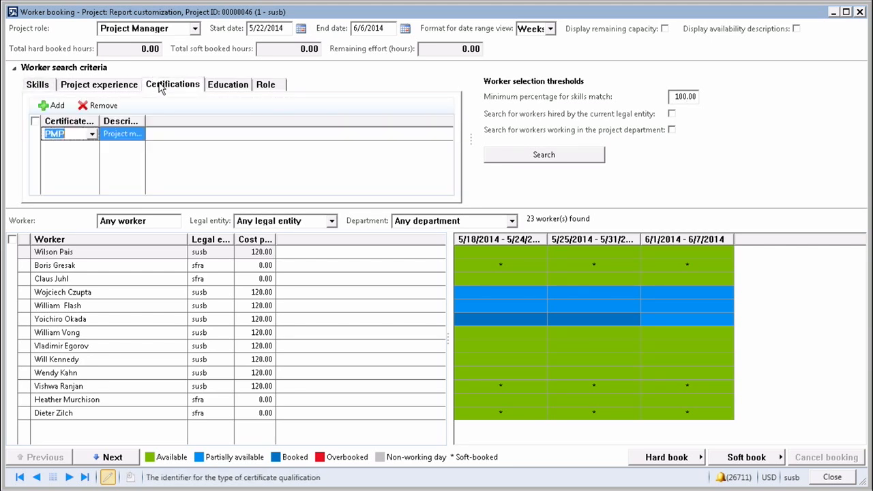
left_click(506, 161)
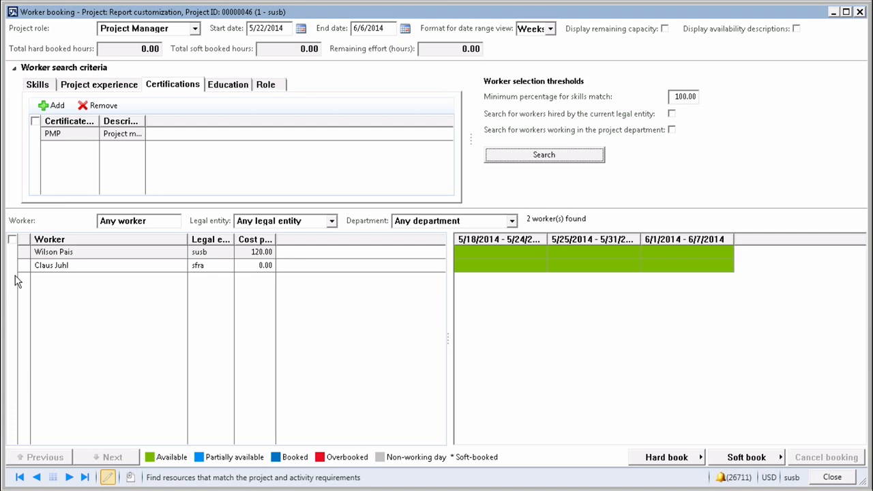
Hard book the matching worker from legal entity susb at full capacity as Project Manager and close the worker booking.
left_click(13, 254)
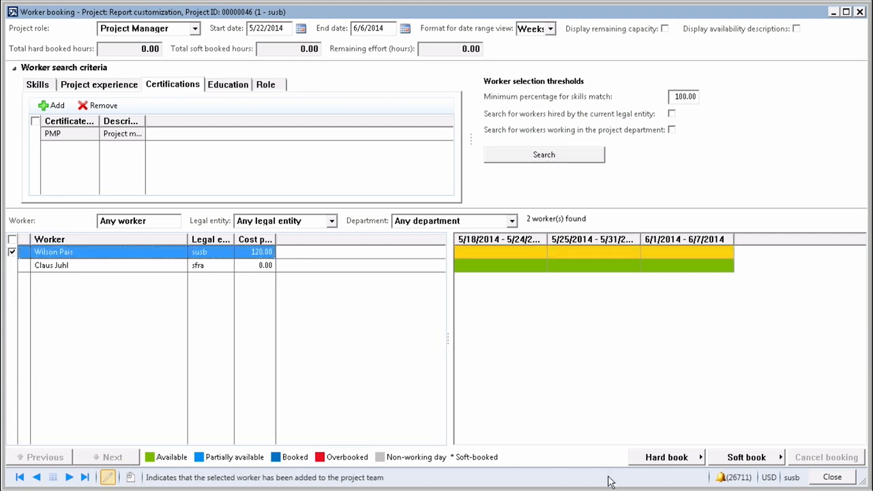
left_click(651, 463)
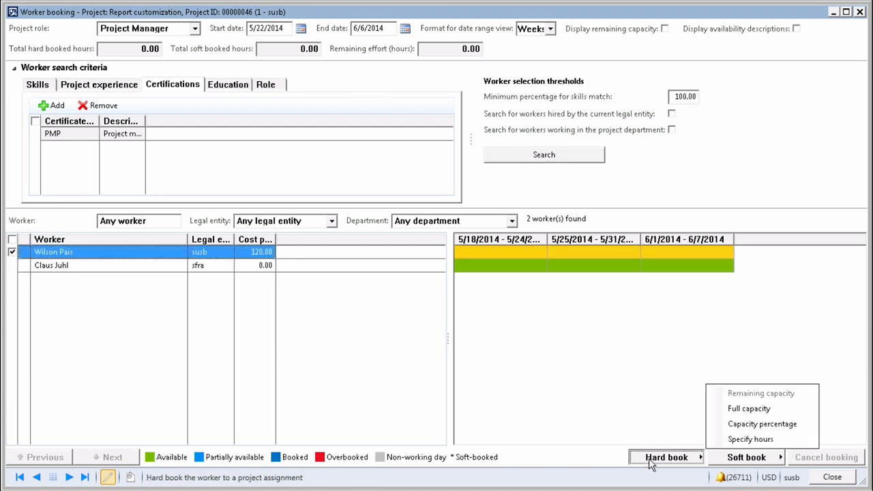
left_click(740, 410)
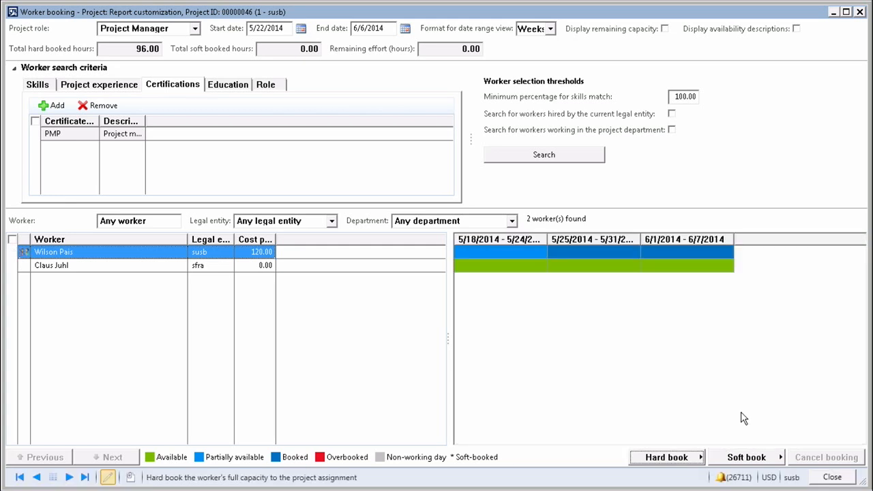
left_click(825, 479)
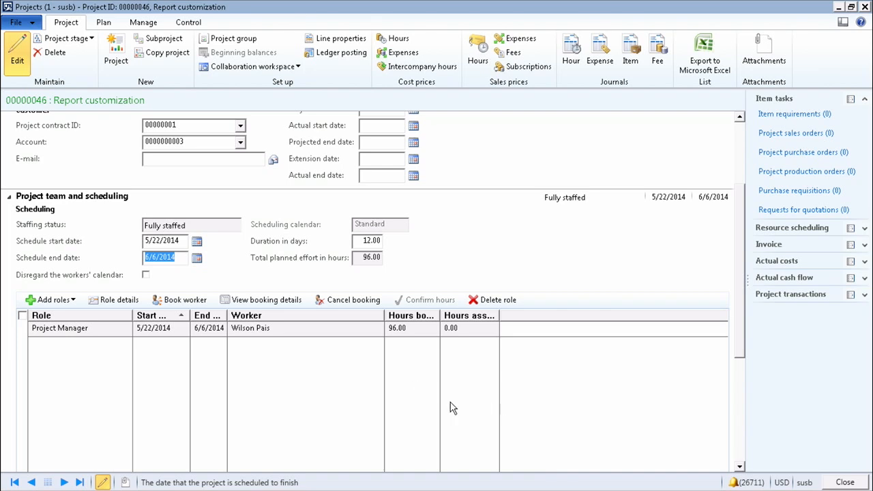
Widen the Hours booked and Hours assigned columns in the project team grid to show their full headings.
left_click_drag(440, 316, 464, 315)
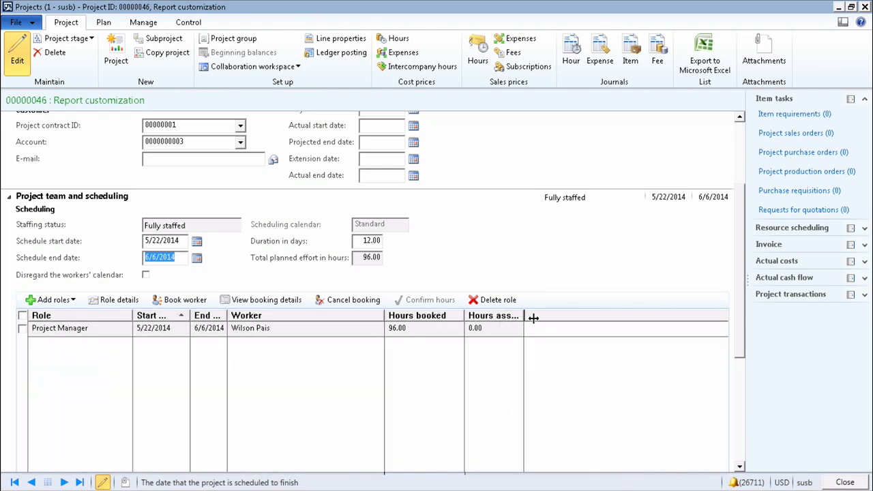
left_click_drag(529, 316, 579, 315)
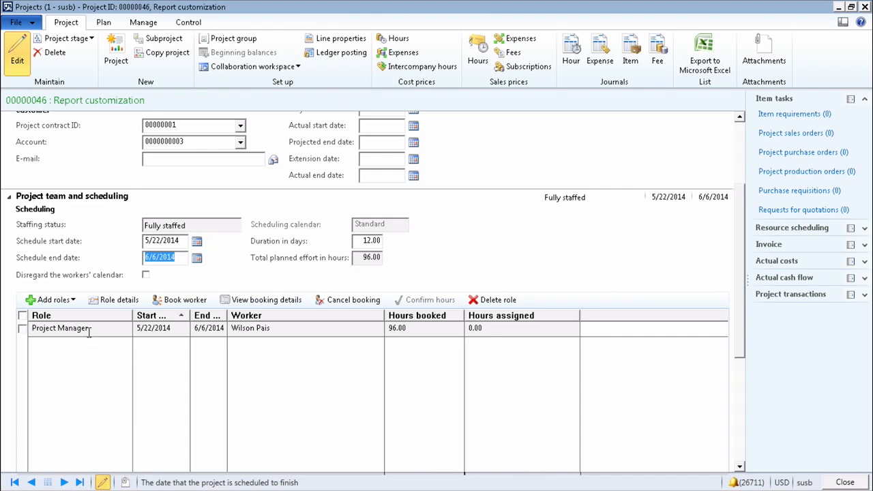
Add a Senior Developer role for one worker to the project team, with workers booked immediately.
left_click(77, 304)
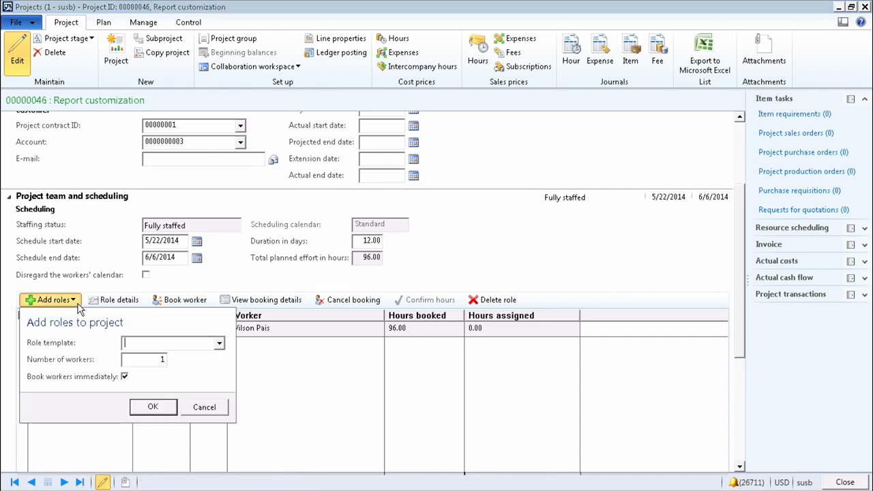
left_click(219, 344)
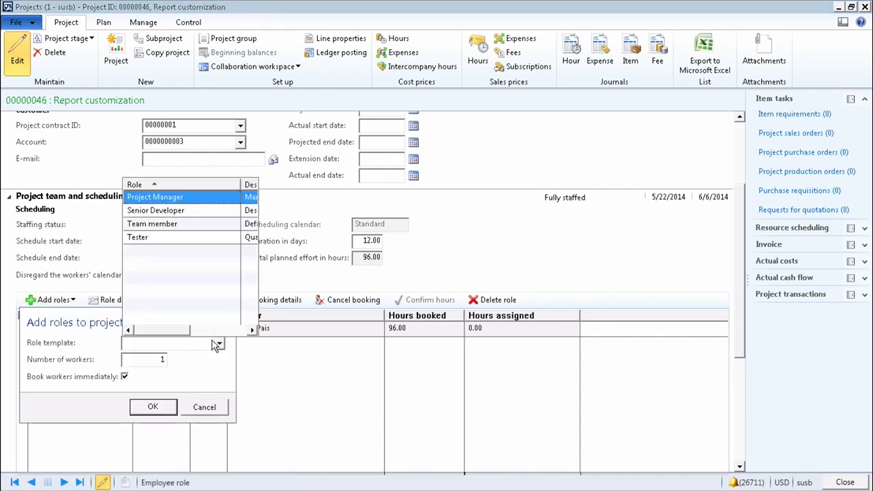
left_click(179, 211)
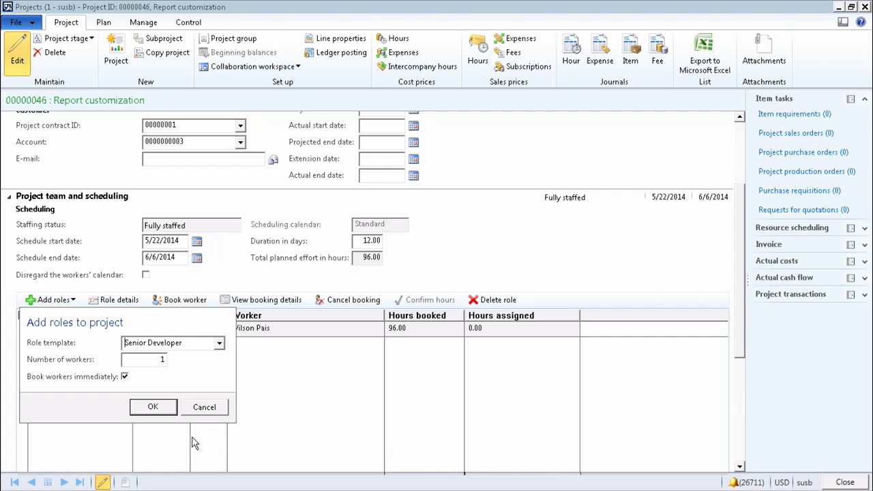
left_click(153, 409)
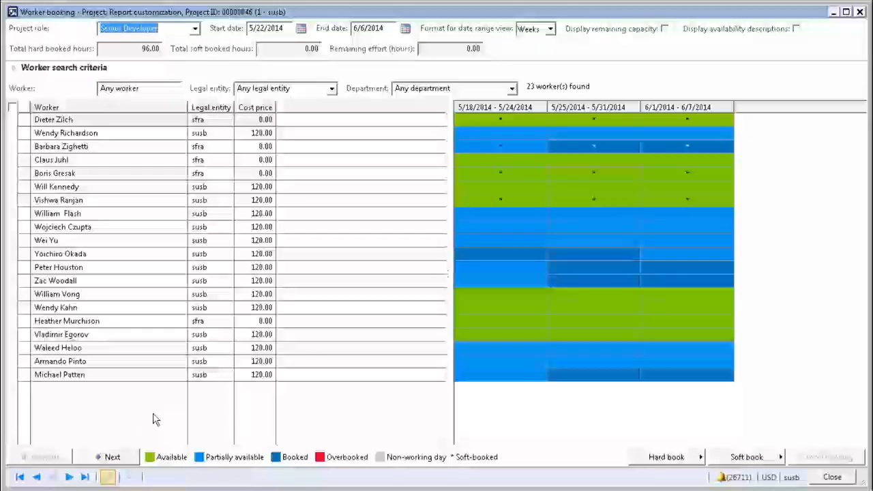
Add the SQL skill to the worker search criteria for the Senior Developer role.
left_click(85, 298)
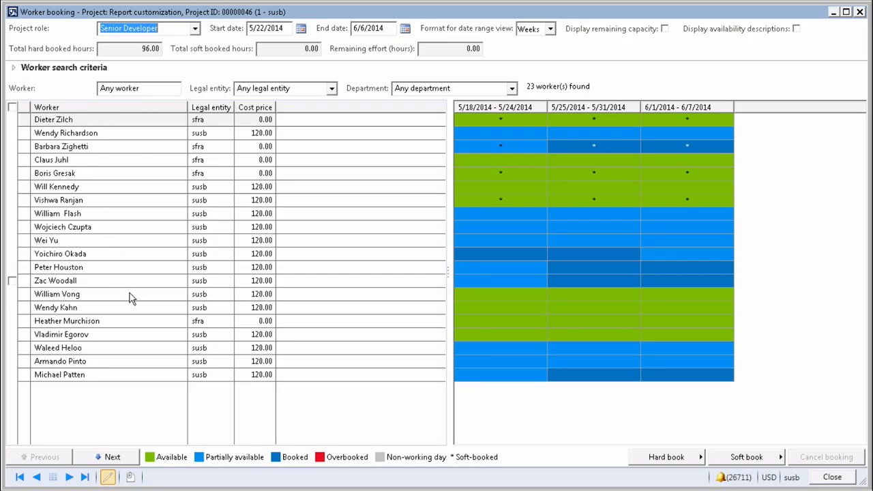
mouse_move(148, 307)
left_click(12, 67)
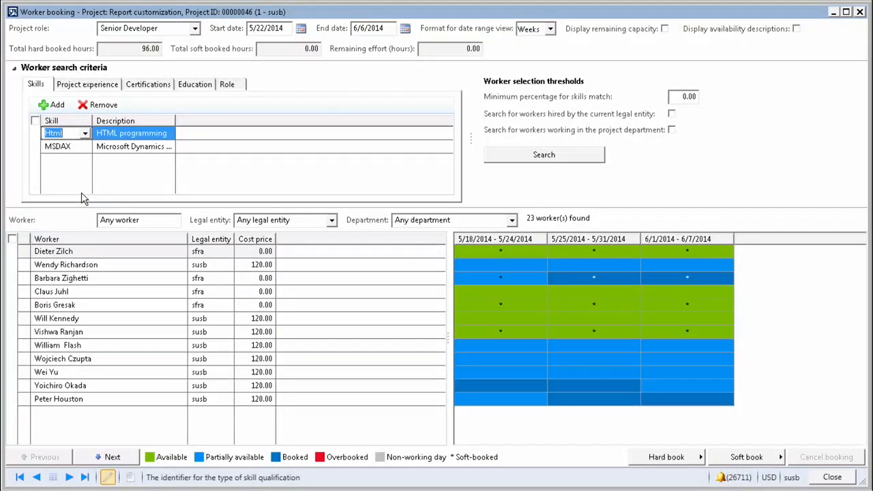
left_click(52, 105)
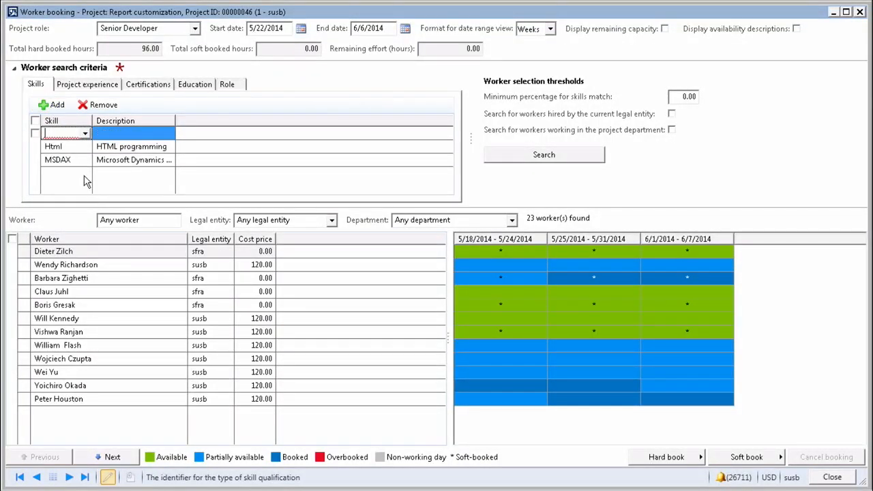
type("SQL")
key("Tab")
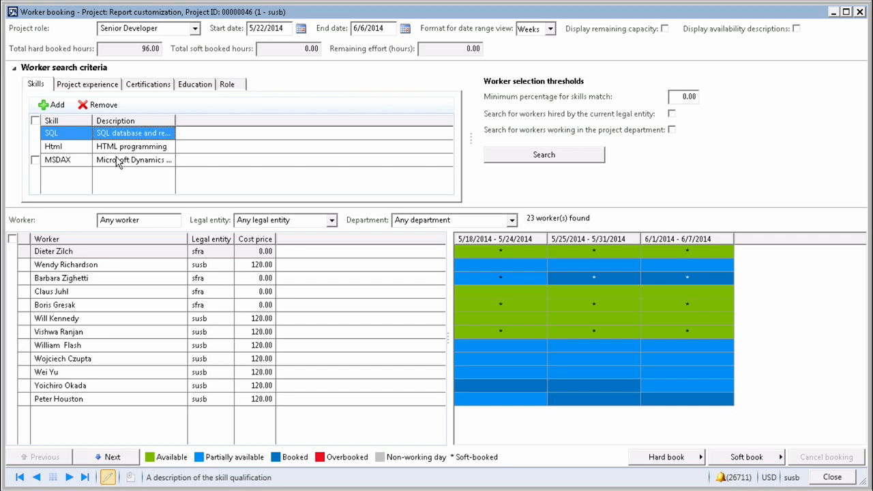
Set the minimum skills match to 100 percent and search for workers suited to the Senior Developer role.
left_click(694, 97)
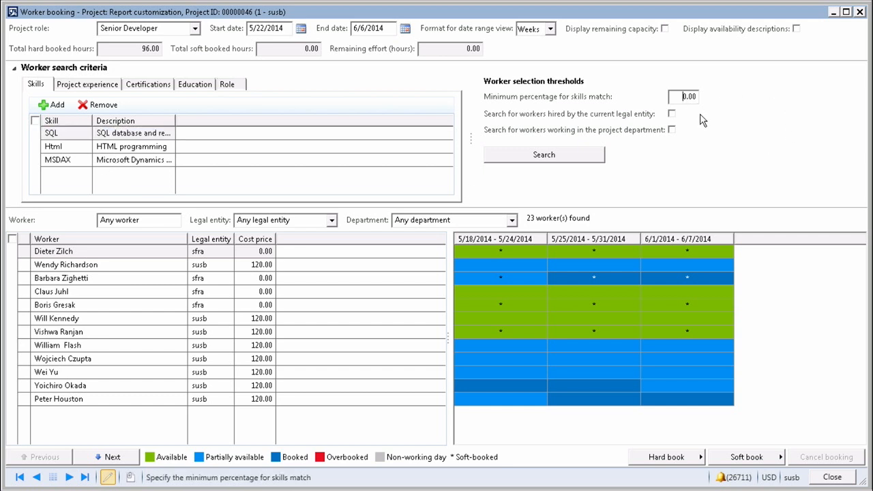
type("10")
left_click(593, 161)
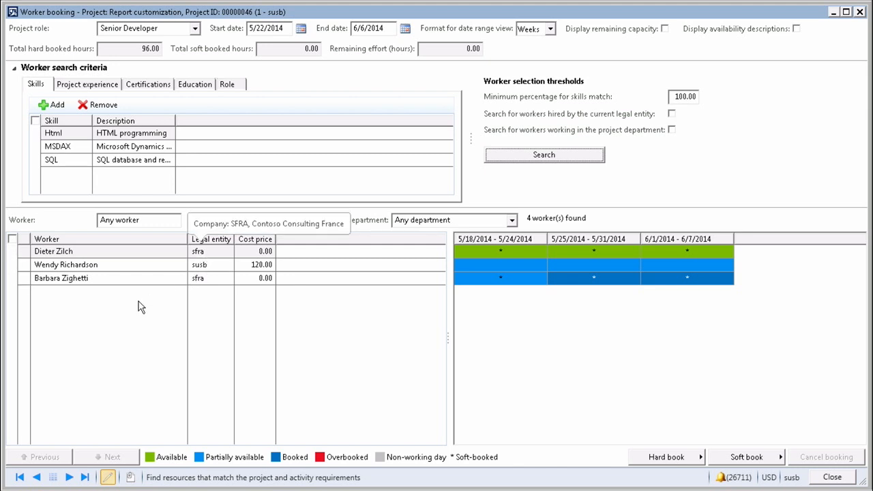
Hard book the first matching worker, from legal entity sfra, at full capacity as Senior Developer and close the worker booking.
left_click(12, 251)
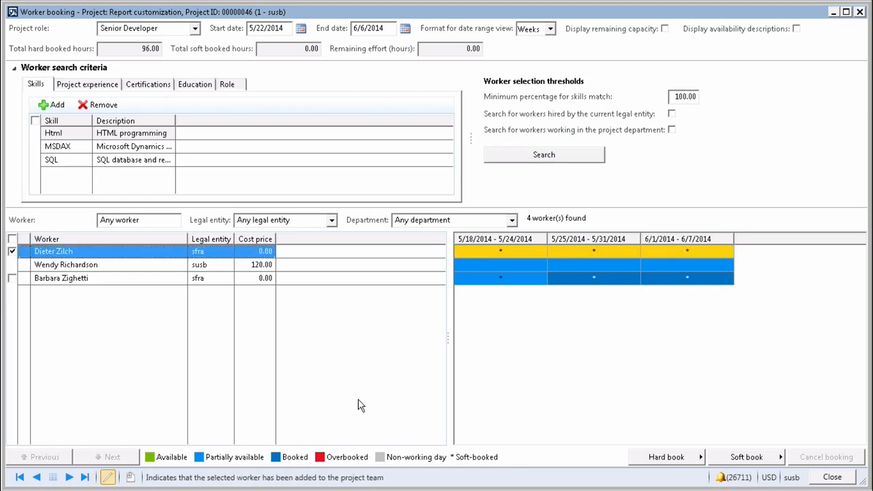
left_click(666, 456)
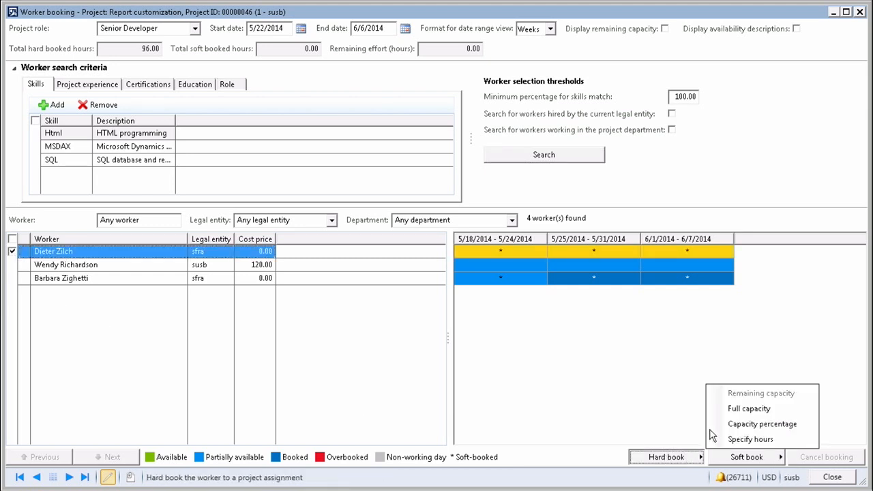
left_click(730, 410)
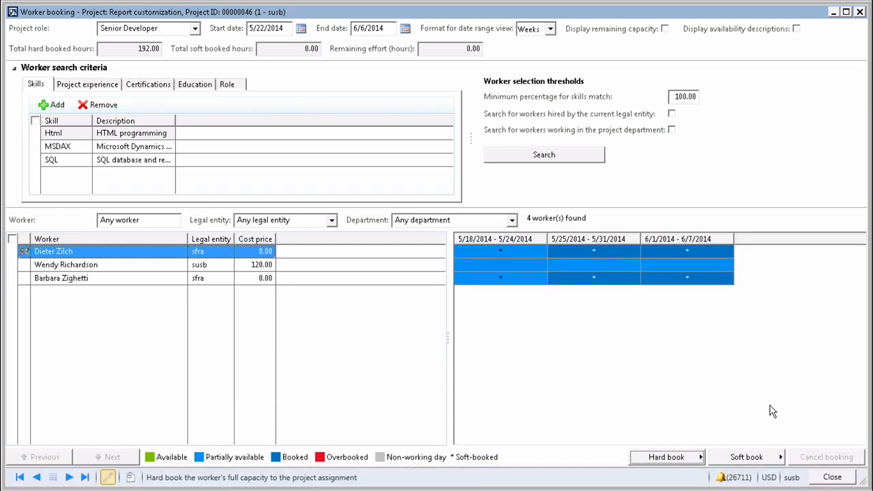
left_click(833, 478)
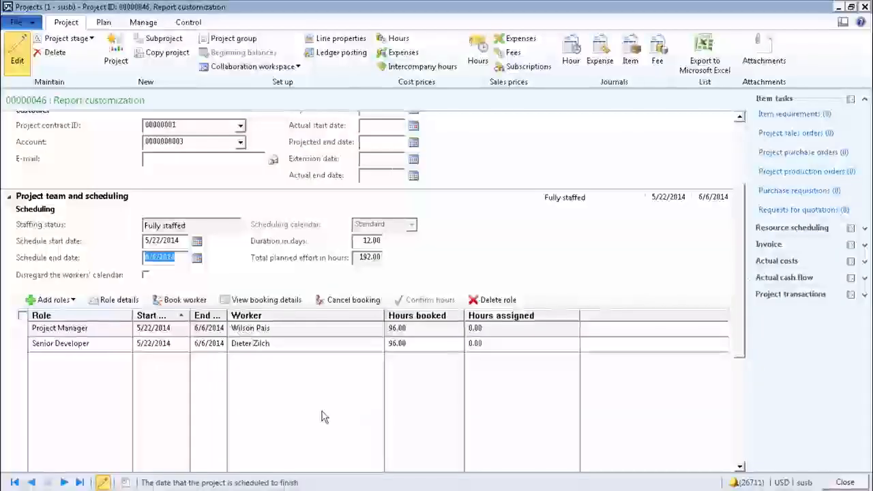
Add a Tester role for one worker to the project team, with workers booked immediately.
left_click(48, 300)
left_click(216, 344)
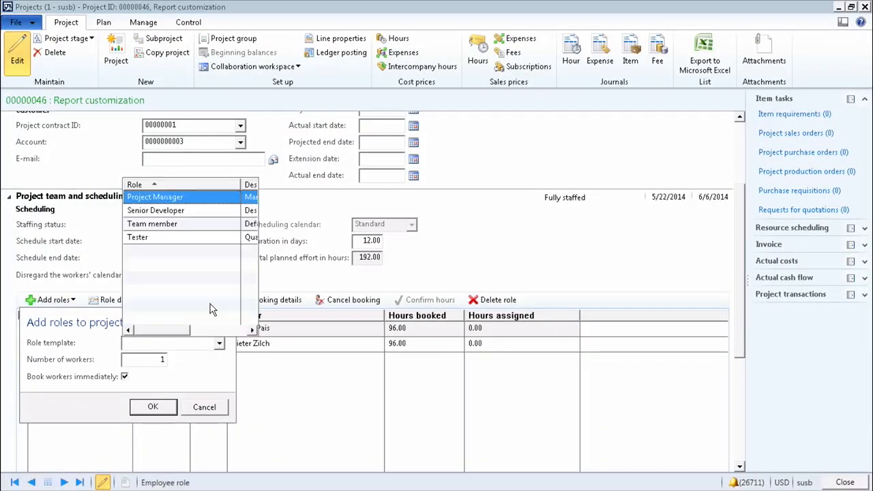
left_click(177, 236)
left_click(166, 411)
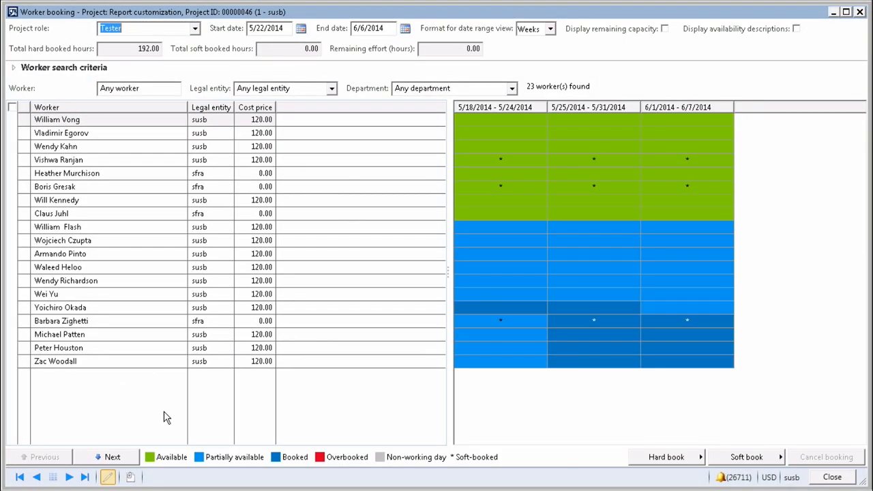
Hard book the first listed available worker, from legal entity susb, at full capacity as Tester and close the worker booking.
left_click(12, 120)
left_click(649, 462)
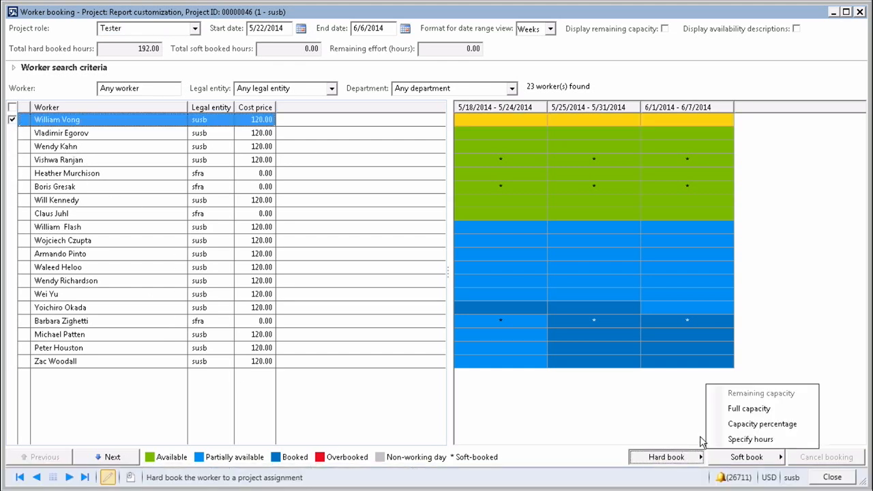
left_click(730, 409)
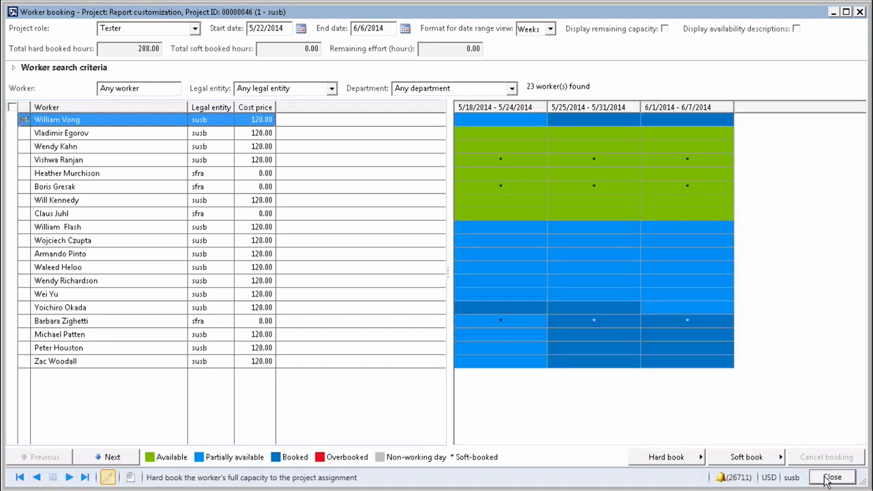
left_click(830, 477)
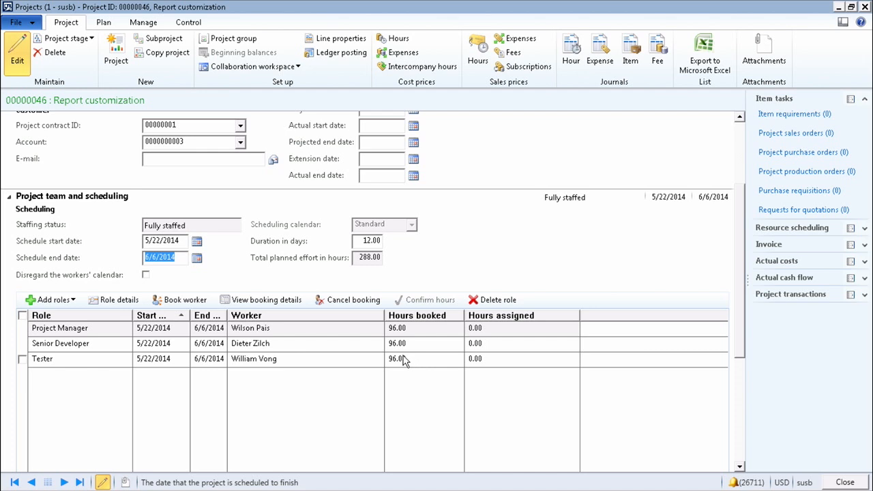
Import the template whose name starts with "Reporting proj" into the project's work breakdown structure and widen the Effort (hours) column.
left_click(103, 22)
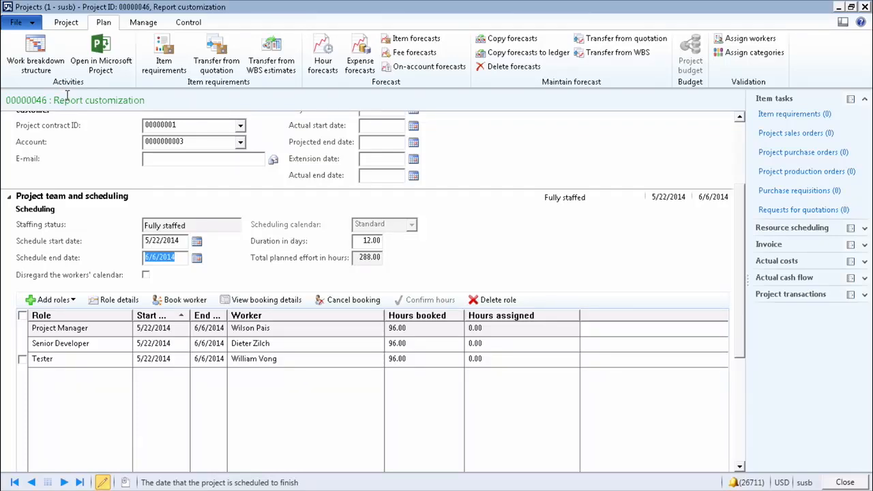
left_click(32, 58)
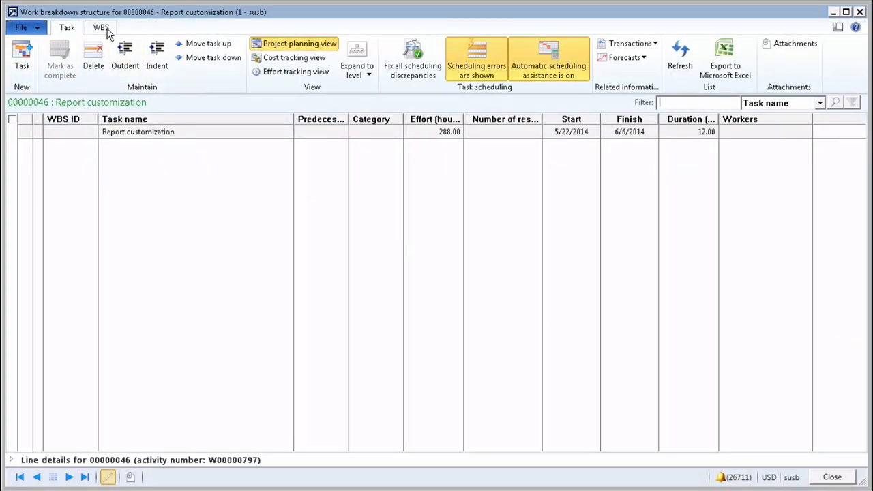
left_click(104, 28)
left_click(232, 59)
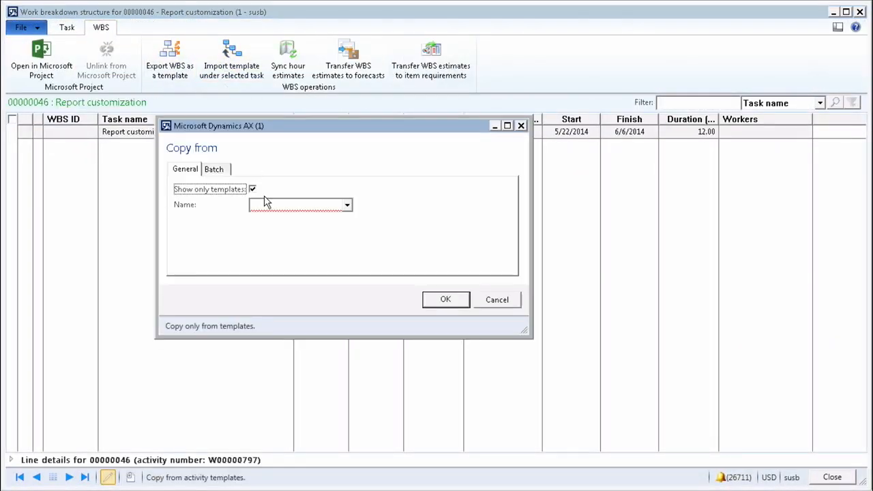
left_click(347, 207)
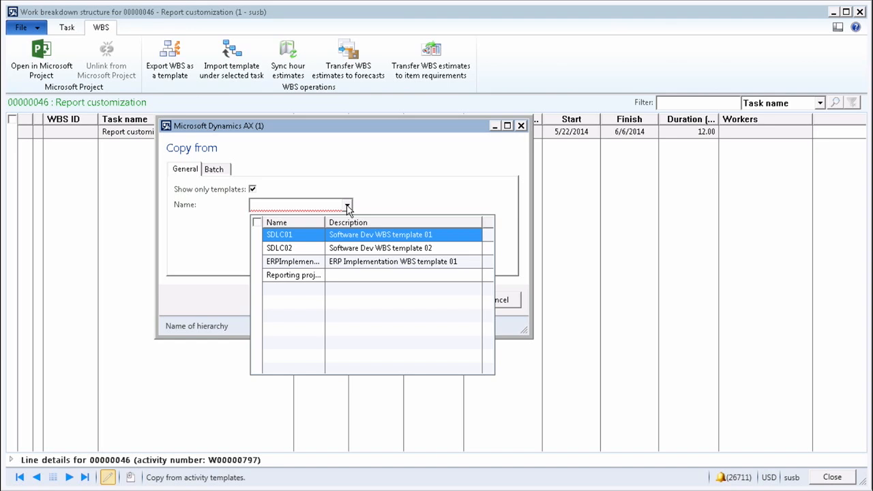
left_click(308, 277)
left_click(442, 305)
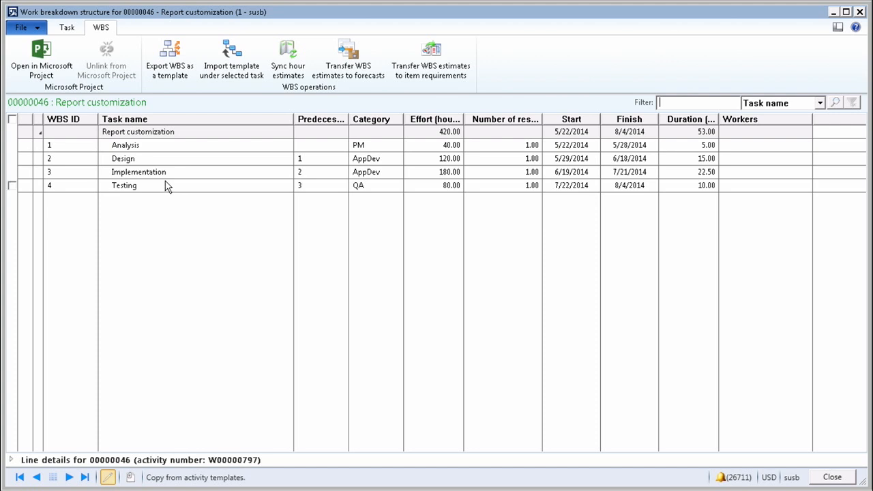
double_click(462, 119)
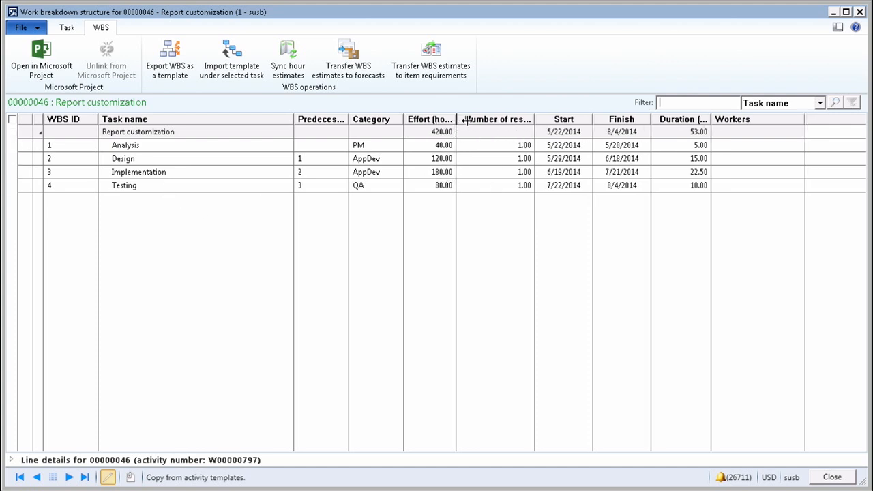
left_click_drag(460, 120, 482, 144)
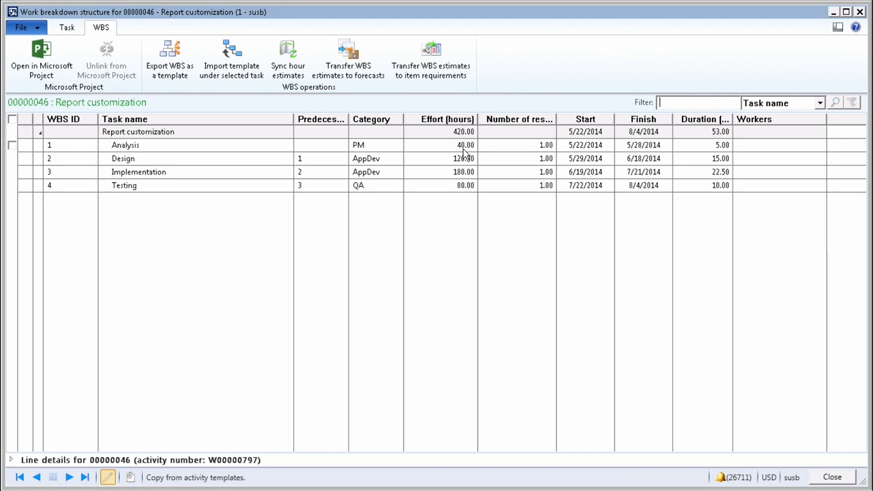
Assign the team's Project Manager to the Analysis task and display the task's worker assignments in the line details.
left_click(781, 147)
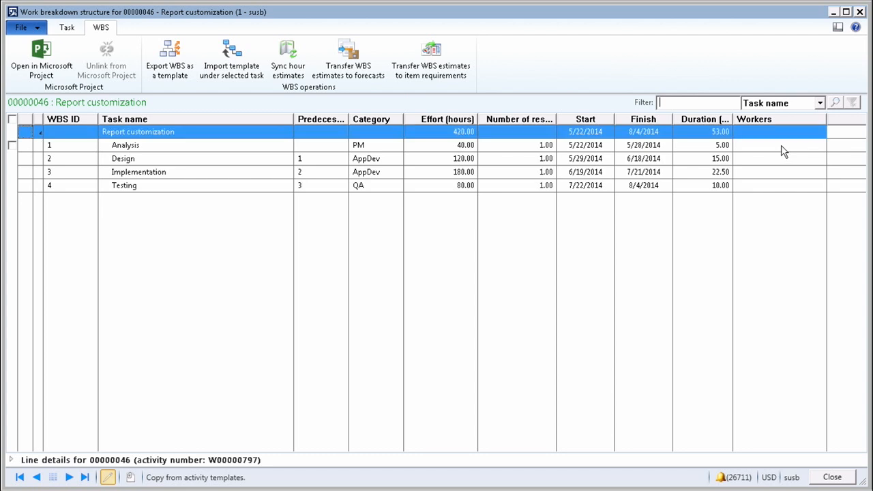
left_click(818, 147)
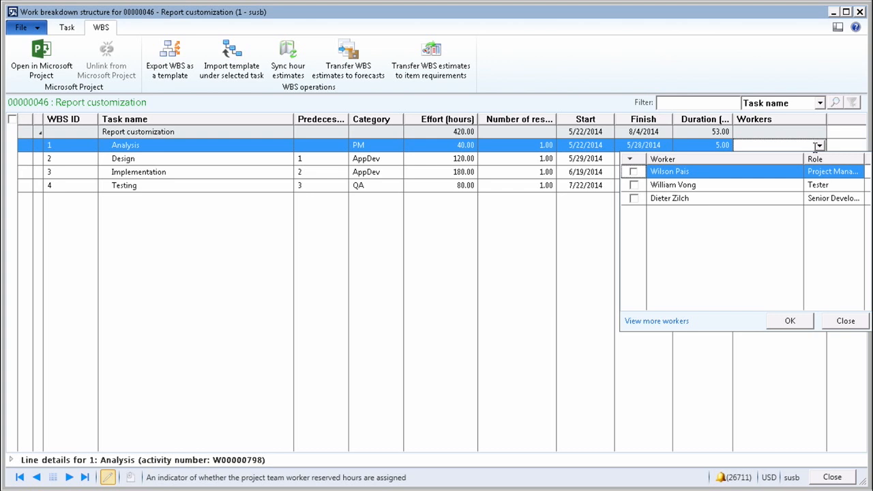
left_click(632, 172)
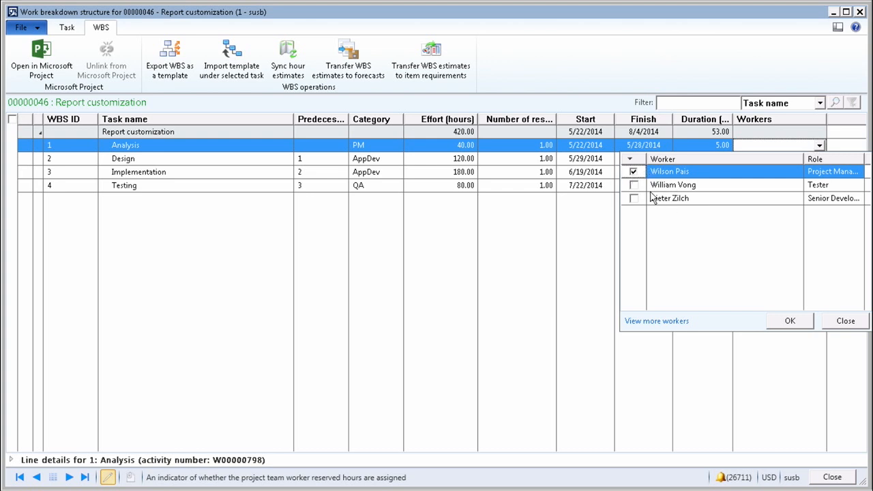
left_click(793, 322)
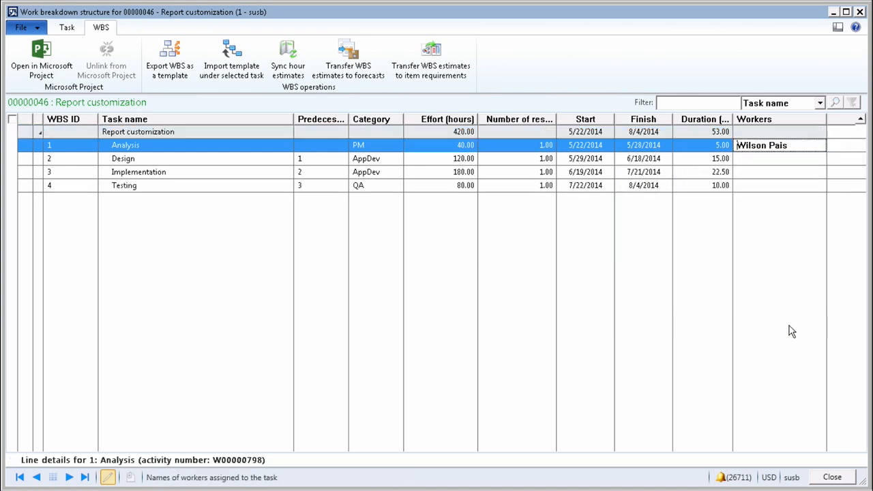
left_click(13, 461)
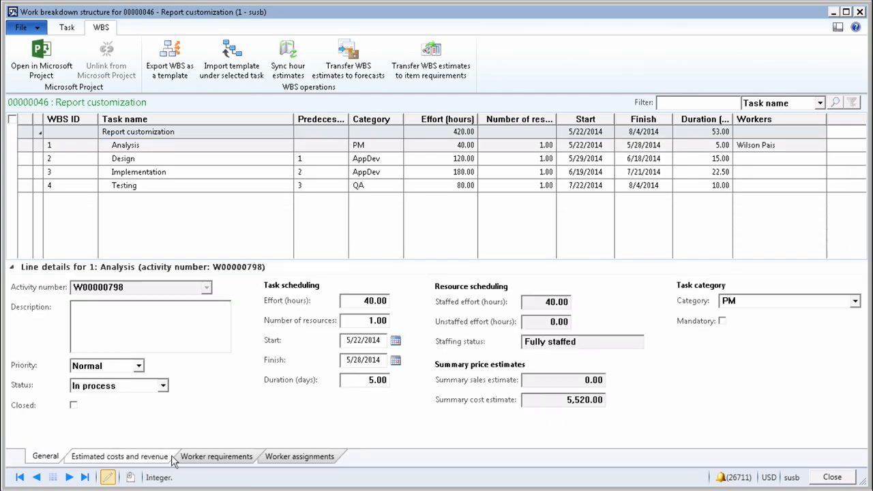
left_click(277, 458)
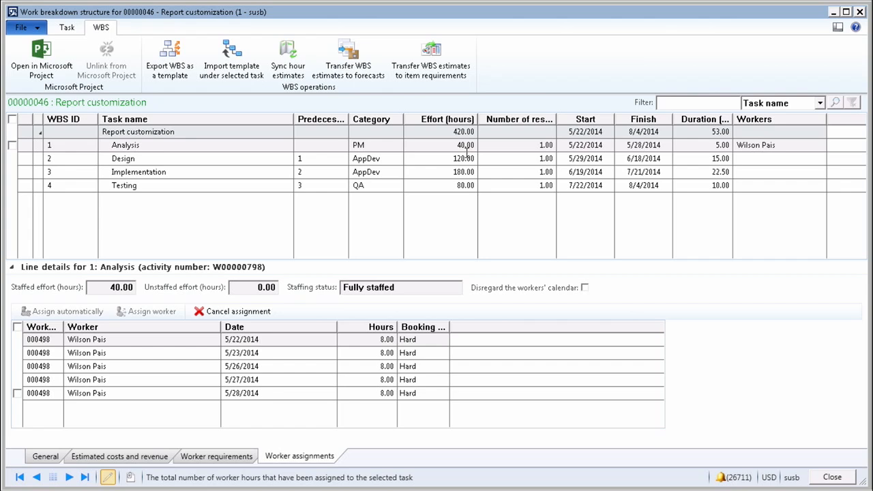
From the full worker list, hard book the team's Tester for the Design task at 50 percent capacity and close the worker assignment.
left_click(746, 160)
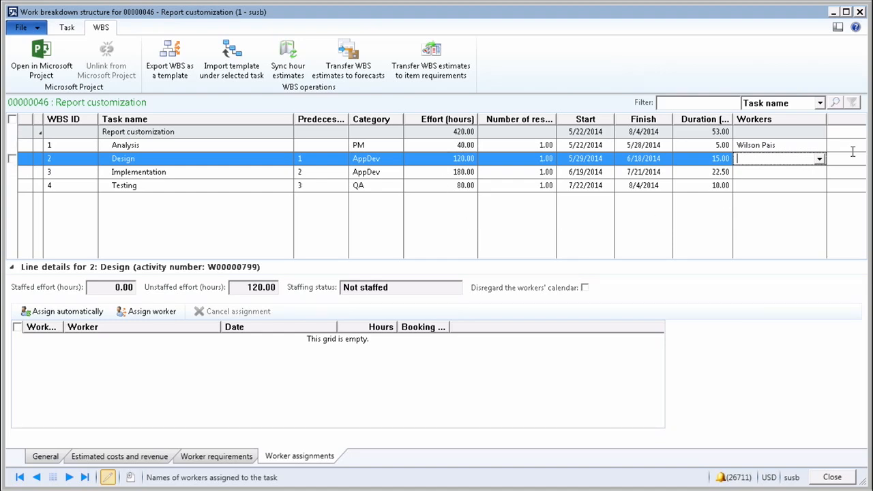
left_click(818, 160)
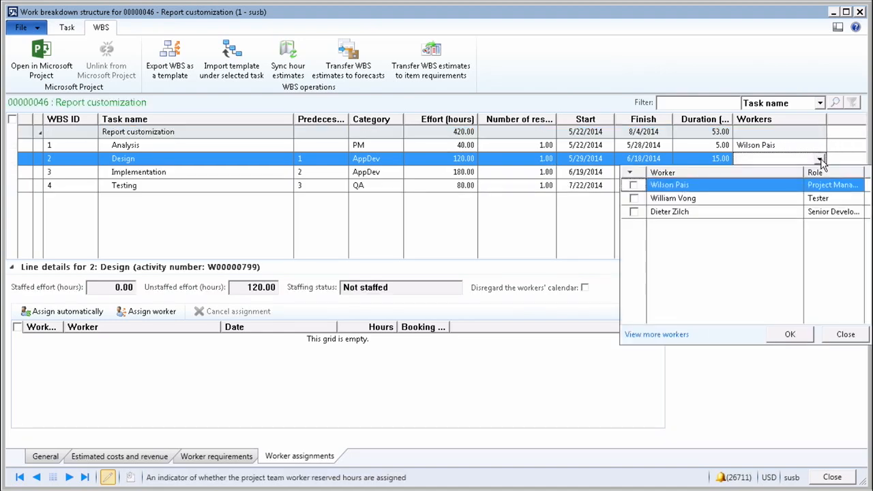
left_click(675, 335)
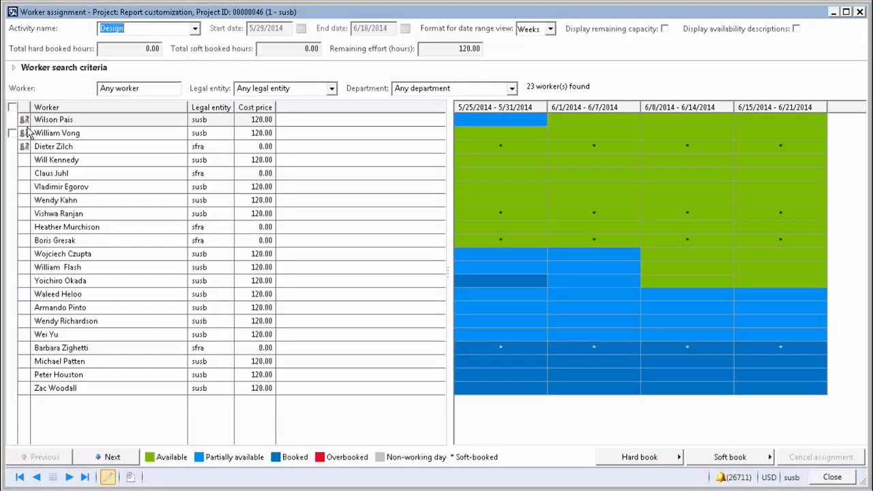
mouse_move(24, 122)
left_click(12, 133)
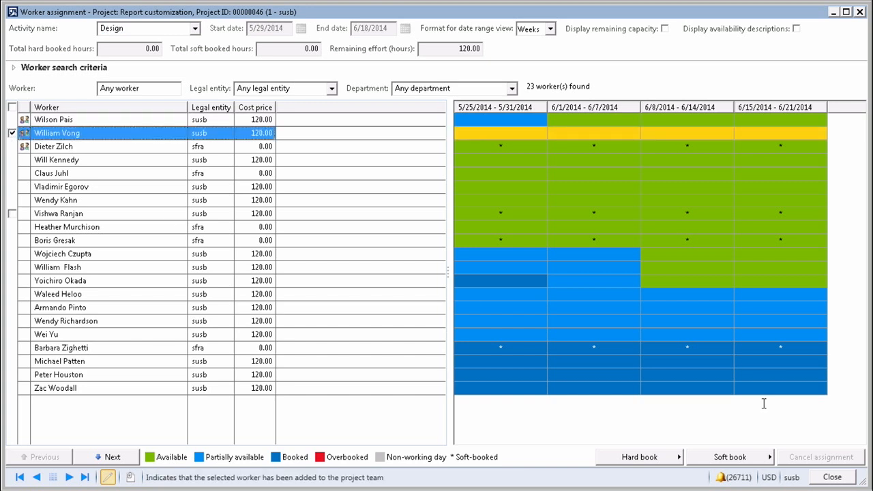
left_click(657, 461)
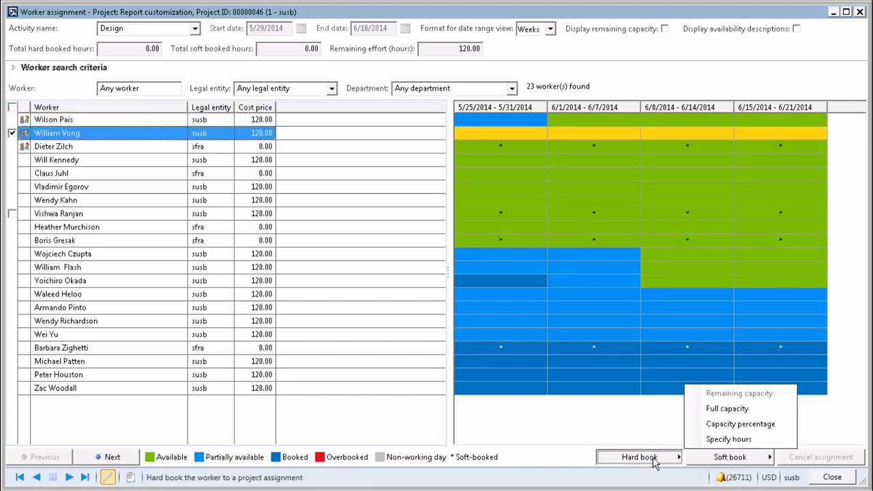
left_click(721, 425)
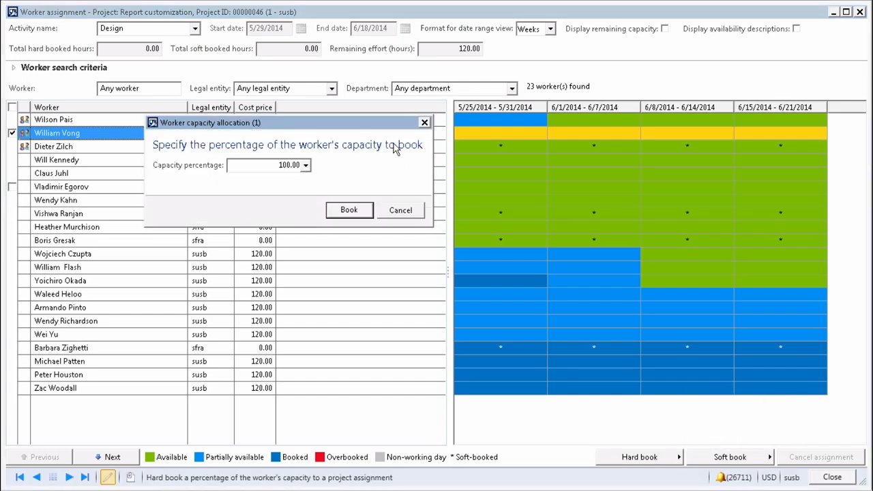
left_click(305, 165)
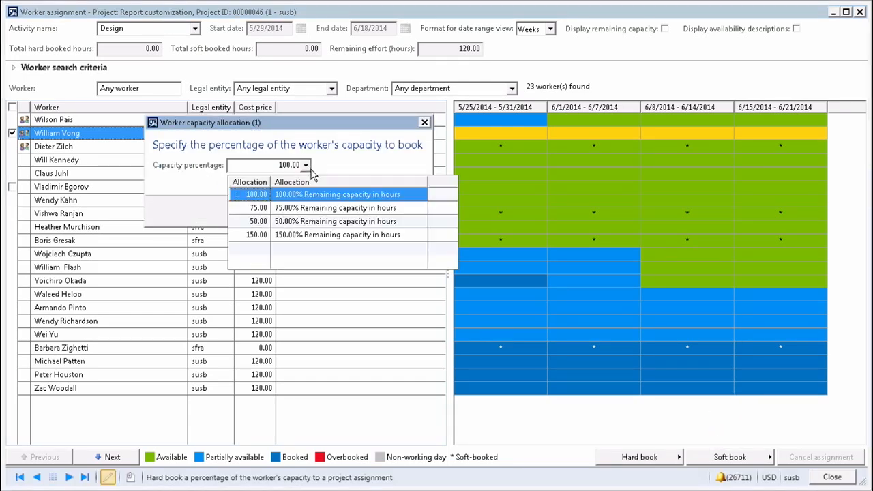
left_click(259, 221)
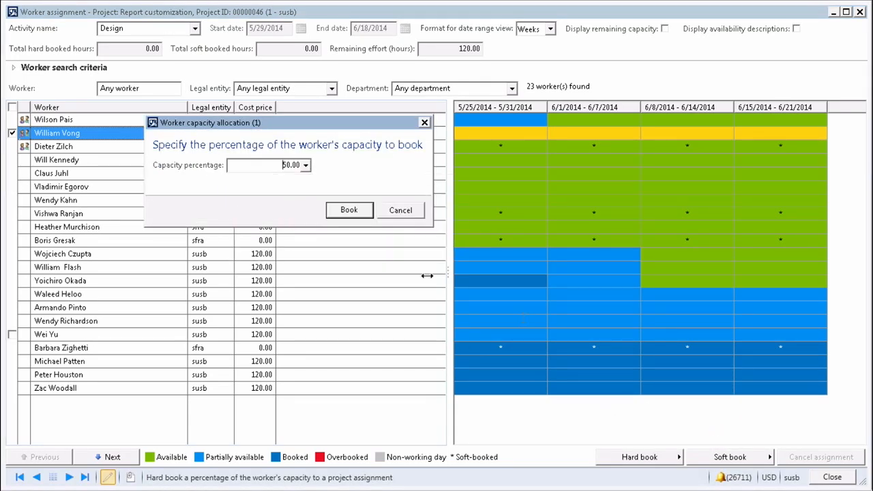
left_click(350, 210)
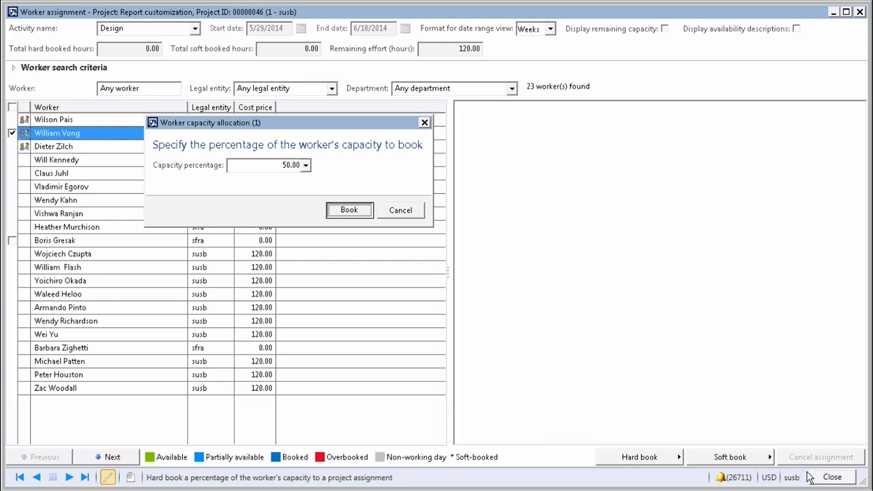
left_click(816, 477)
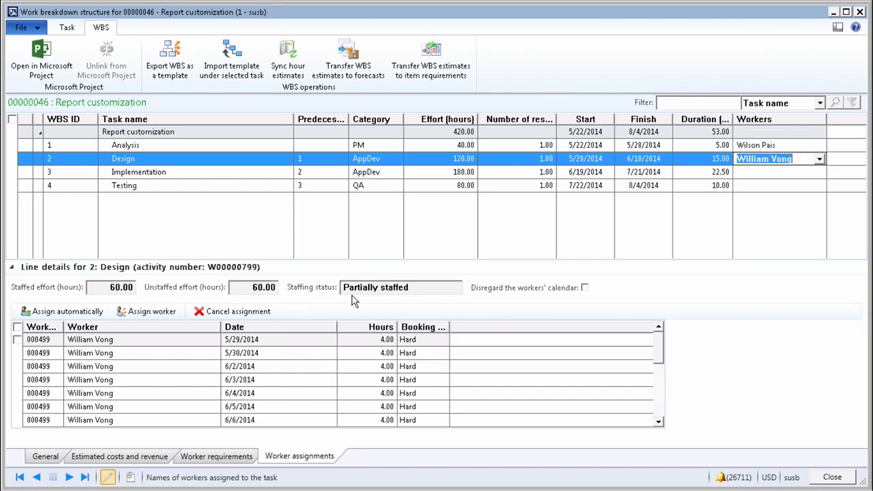
Review the Design task's category, its daily assigned hours and its worker requirements.
left_click(394, 184)
left_click(394, 160)
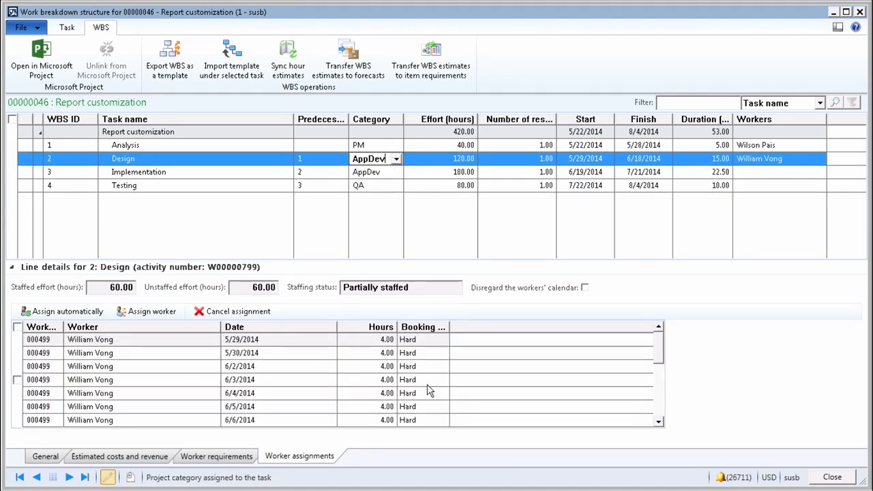
left_click(367, 339)
scroll(364, 389, "down", 3)
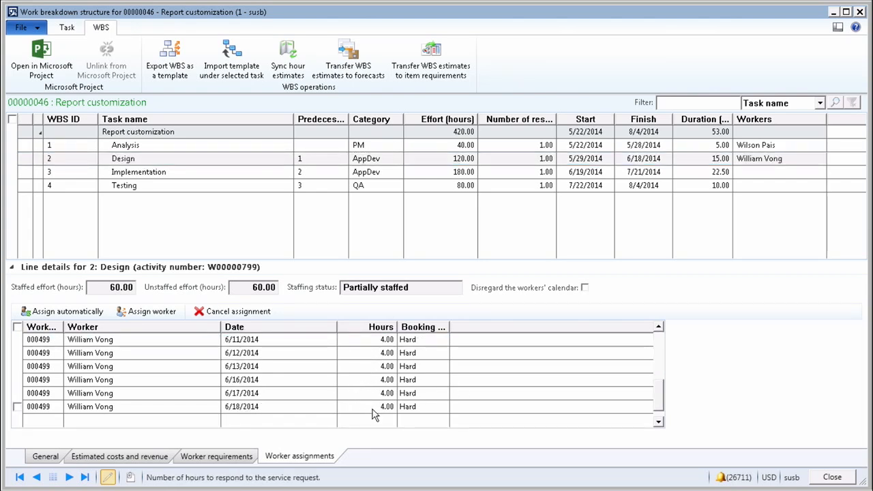
scroll(362, 390, "up", 3)
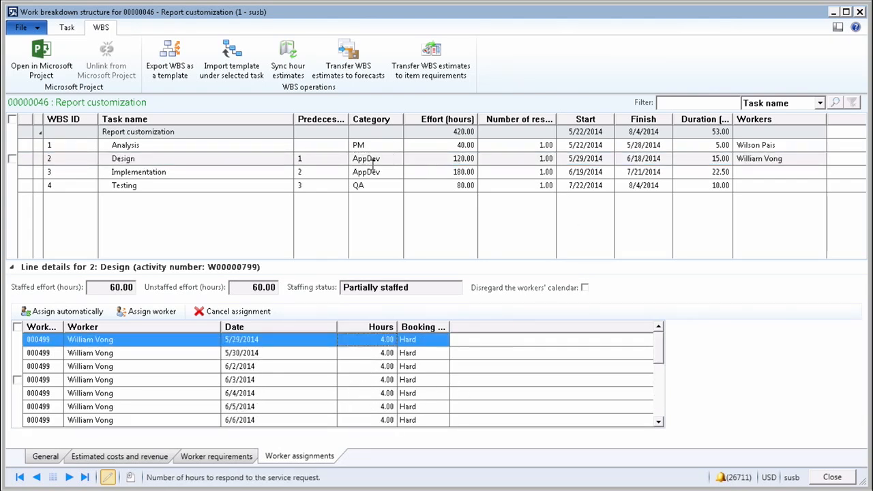
left_click(240, 464)
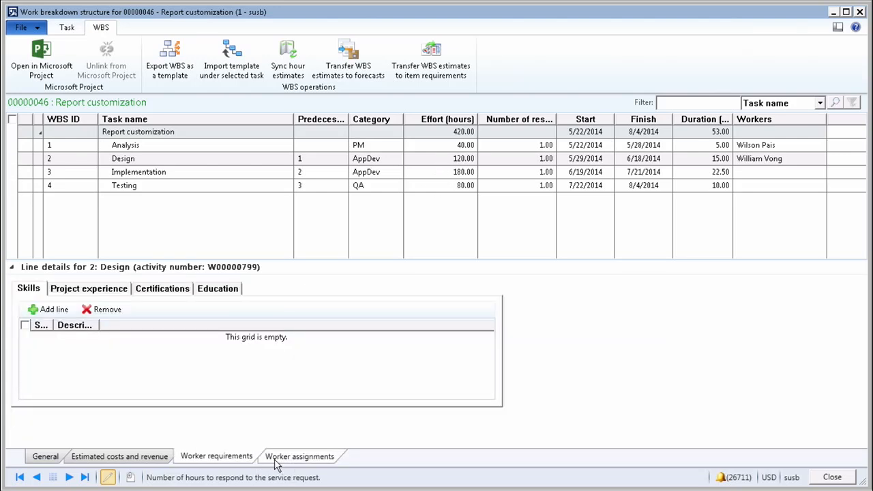
left_click(272, 461)
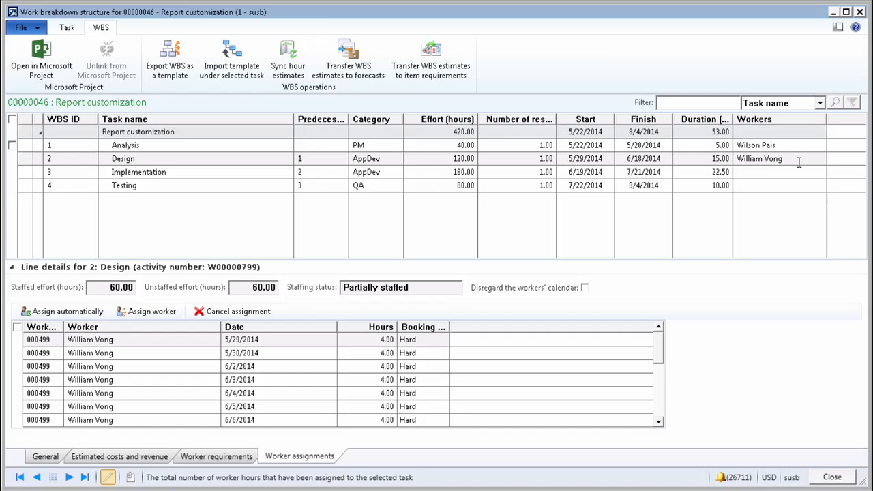
Assign the team's Senior Developer to the Implementation task.
left_click(820, 175)
left_click(820, 174)
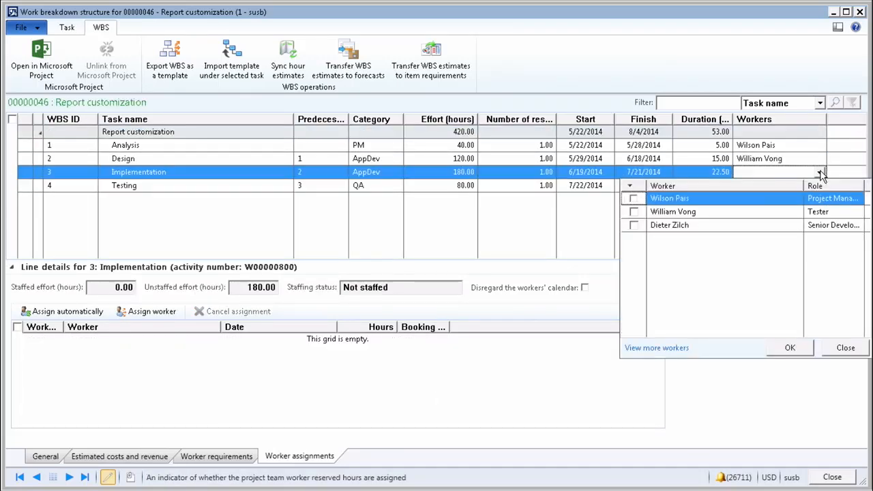
left_click(633, 226)
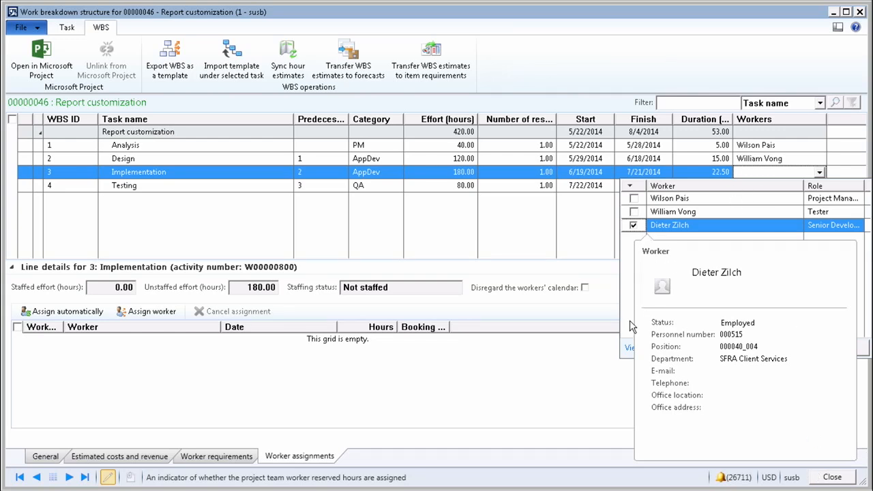
left_click(789, 348)
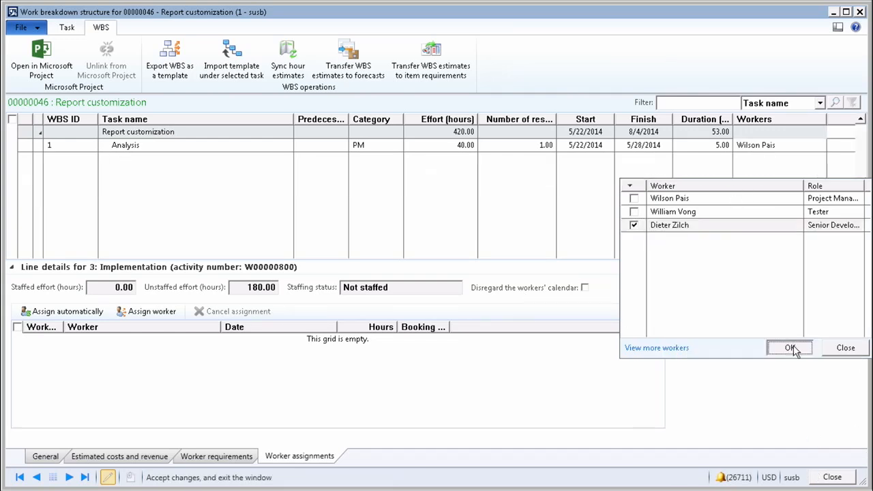
Assign the team's Senior Developer to the Testing task and close the work breakdown structure.
left_click(760, 186)
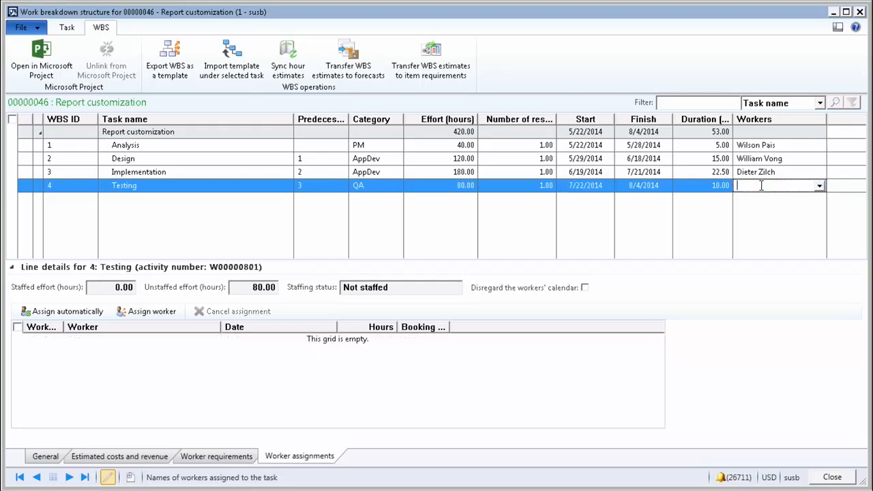
left_click(820, 187)
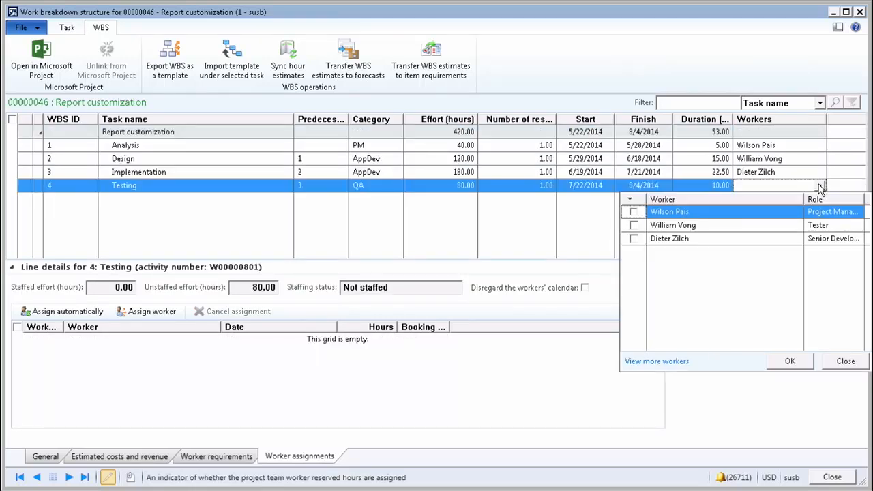
left_click(634, 239)
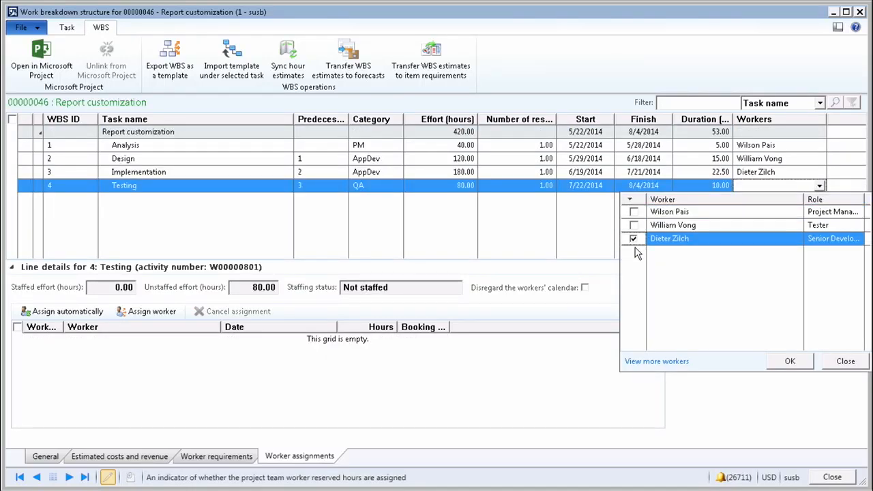
left_click(788, 363)
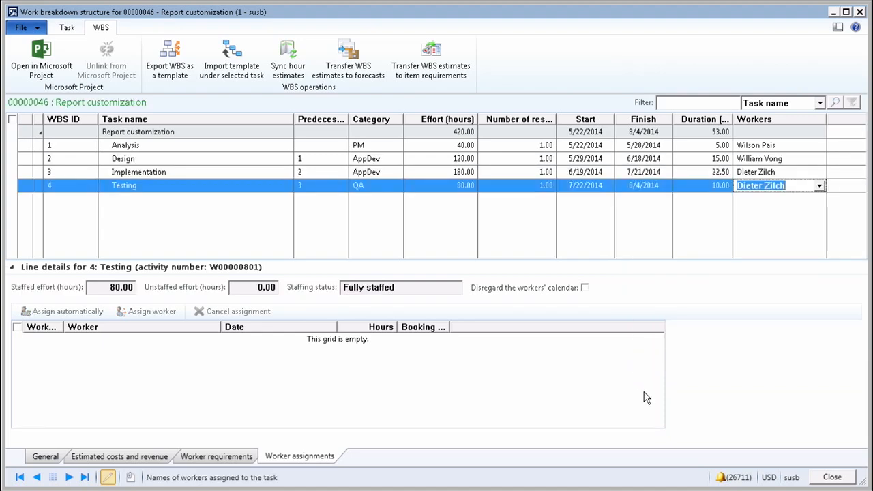
left_click(831, 478)
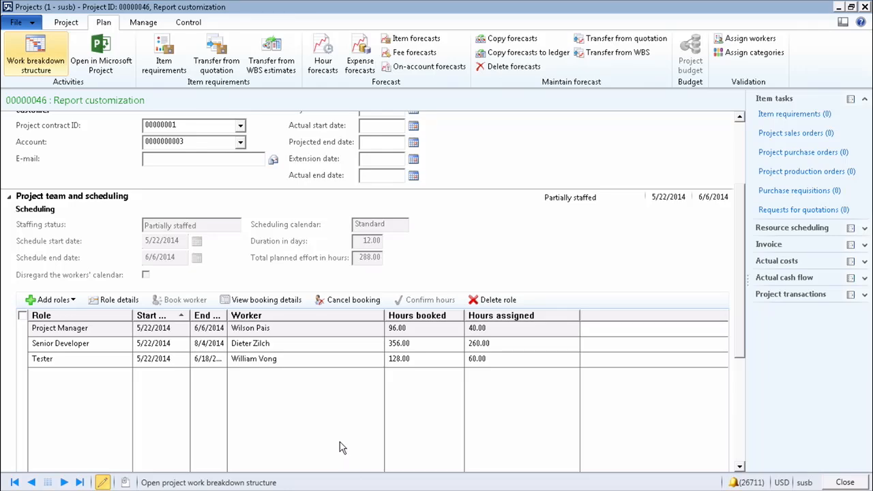
Reopen the project's work breakdown structure and display the Analysis task's worker requirements in the line details.
left_click(34, 55)
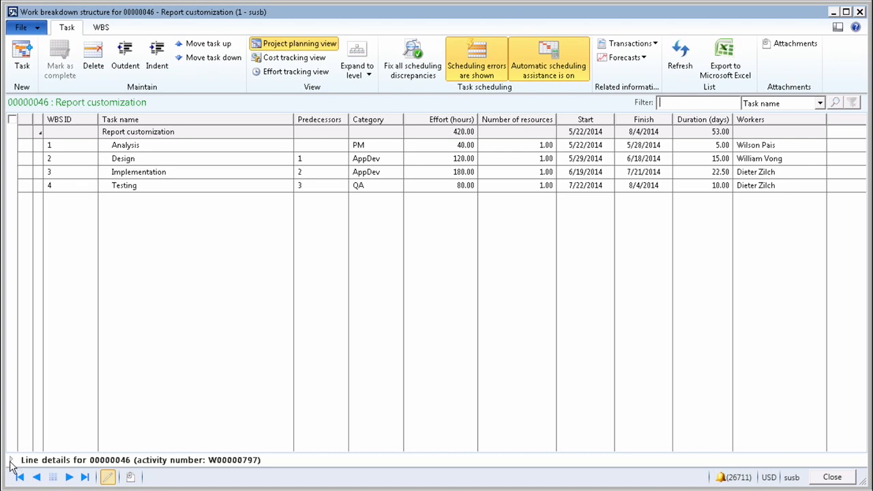
left_click(156, 147)
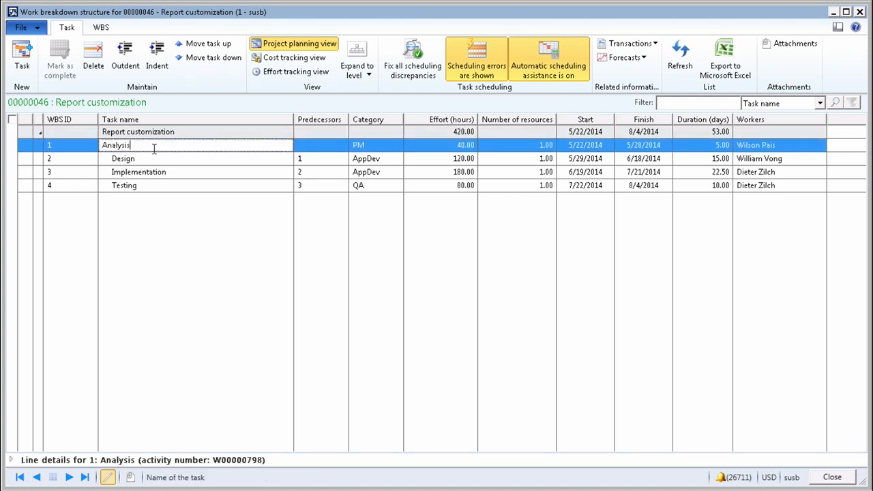
left_click(11, 460)
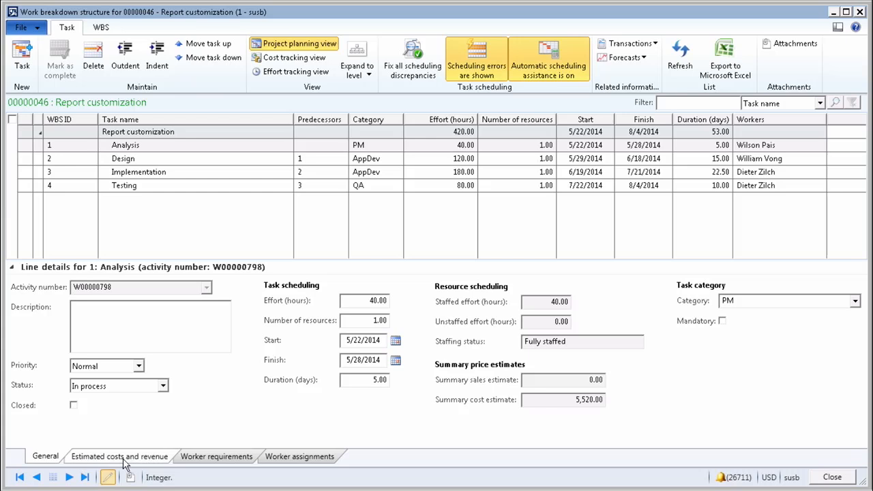
left_click(220, 460)
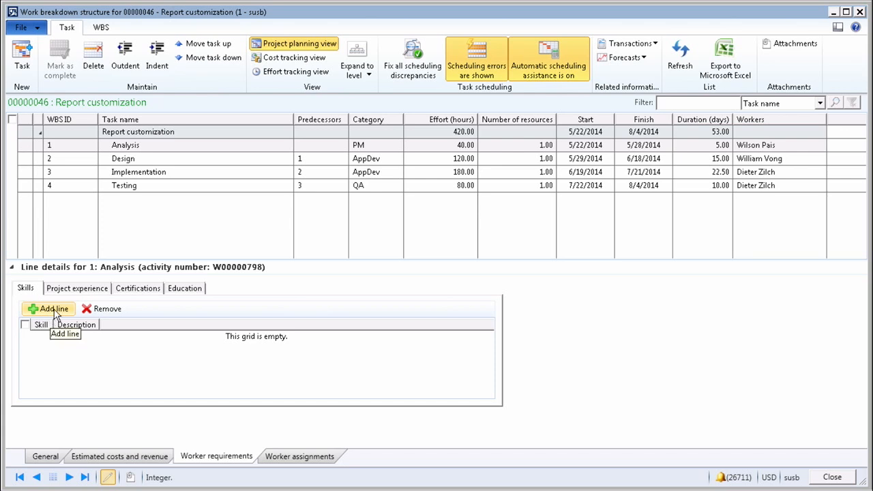
Remove the Tester's assignment from the Design task.
left_click(816, 158)
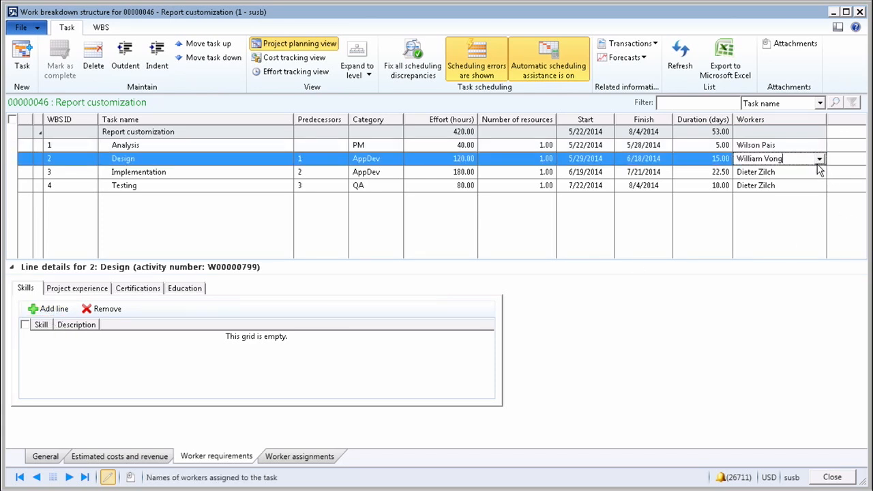
left_click(819, 159)
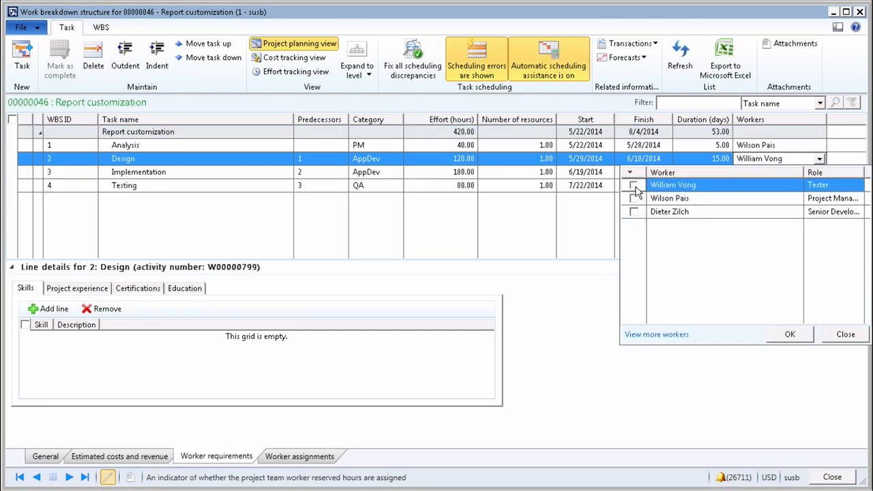
left_click(789, 335)
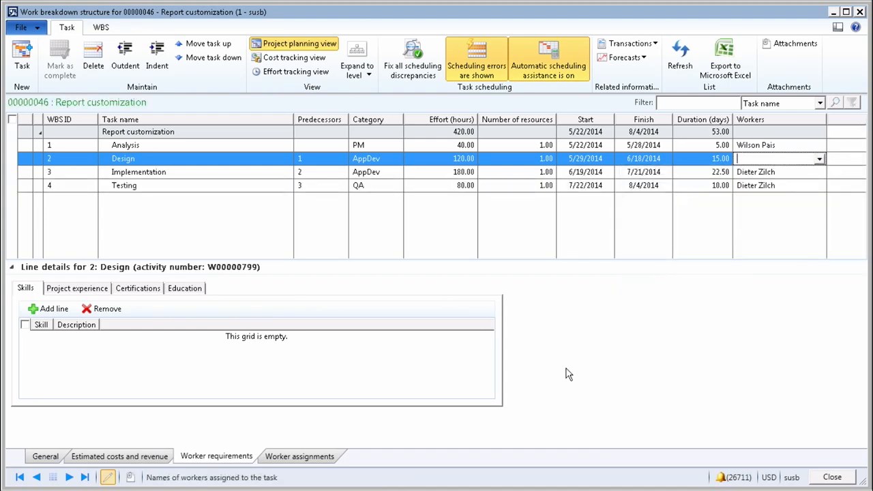
Cancel the Senior Developer's Implementation task assignments for 6/25/2014, 6/26/2014 and 6/27/2014.
left_click(737, 172)
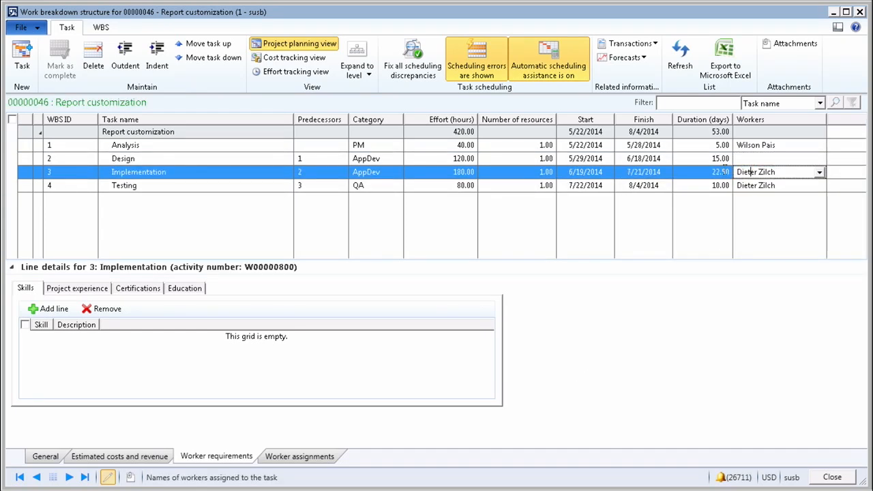
left_click(295, 456)
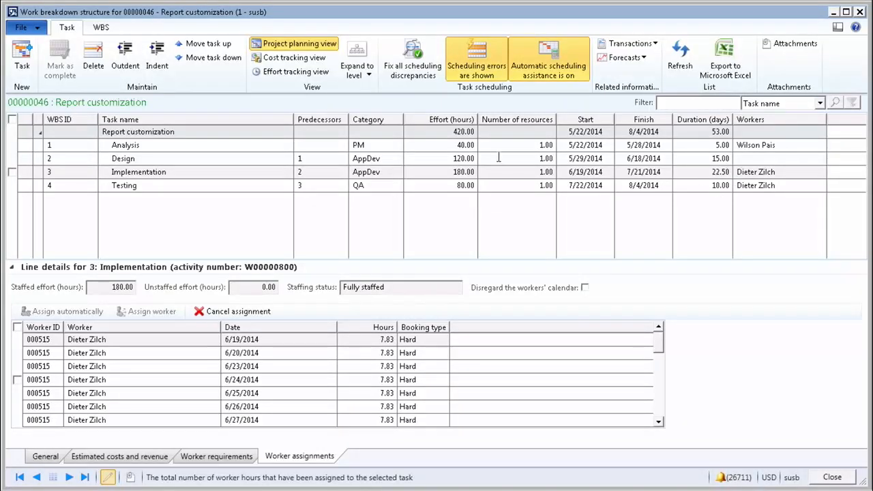
left_click(18, 393)
left_click(18, 407)
left_click(18, 420)
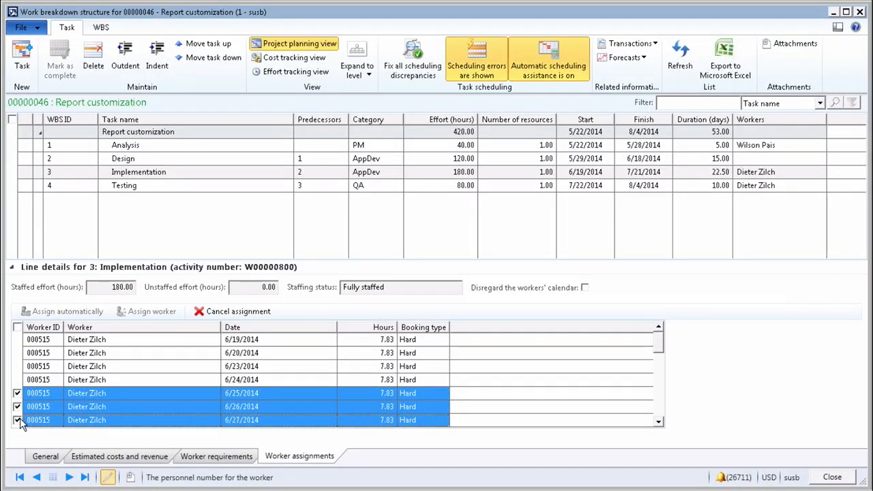
left_click(206, 311)
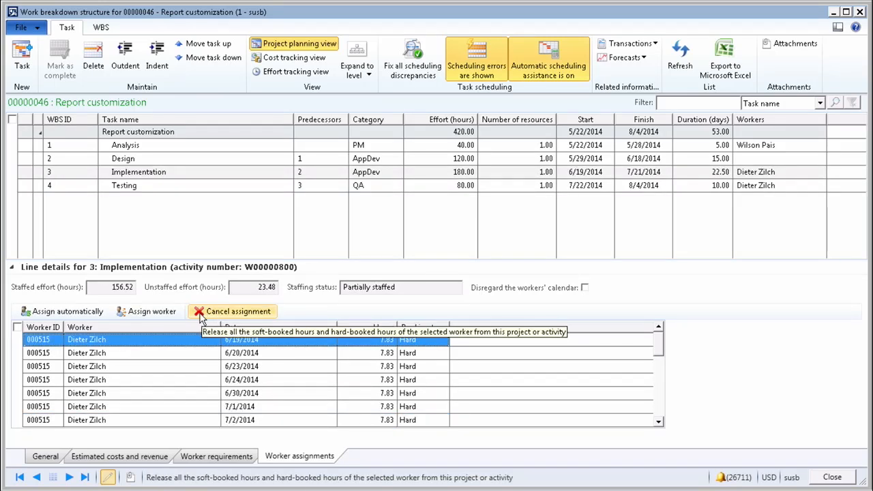
Review the Analysis task's worker requirements and daily worker assignments.
left_click(748, 145)
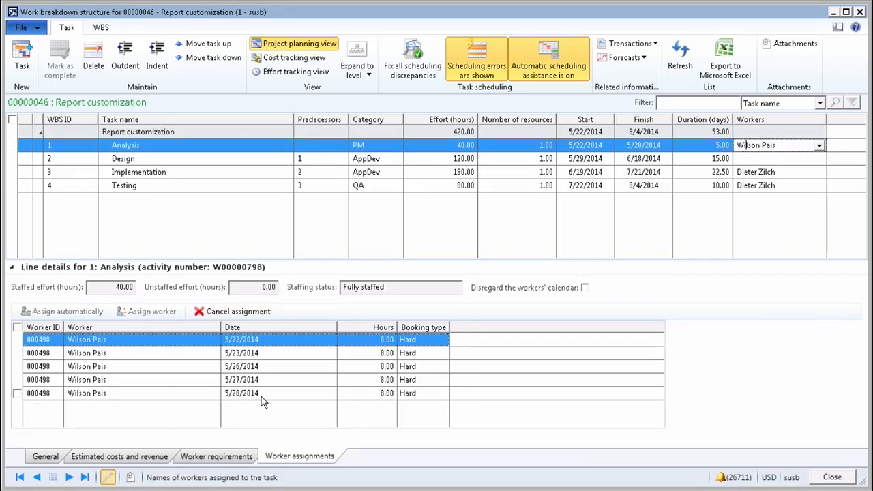
left_click(216, 456)
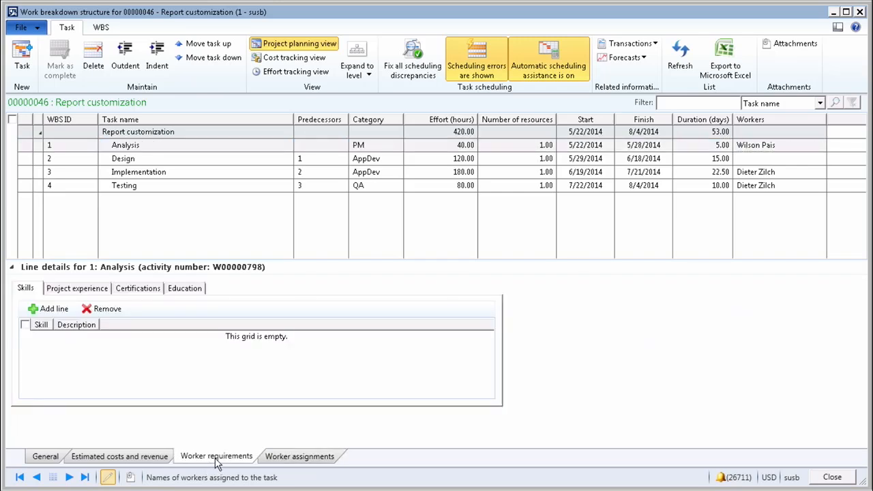
left_click(283, 458)
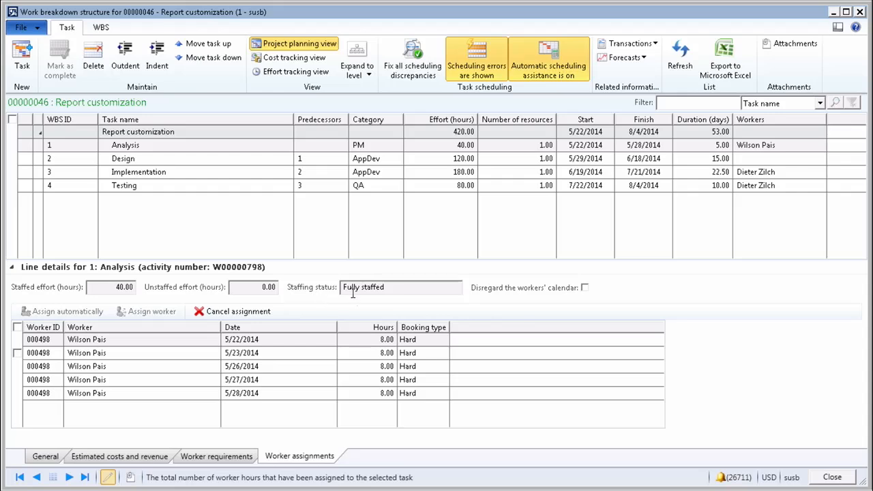
Automatically assign workers to the Implementation task's unstaffed hours, turning off future display of the worker search notice.
left_click(723, 158)
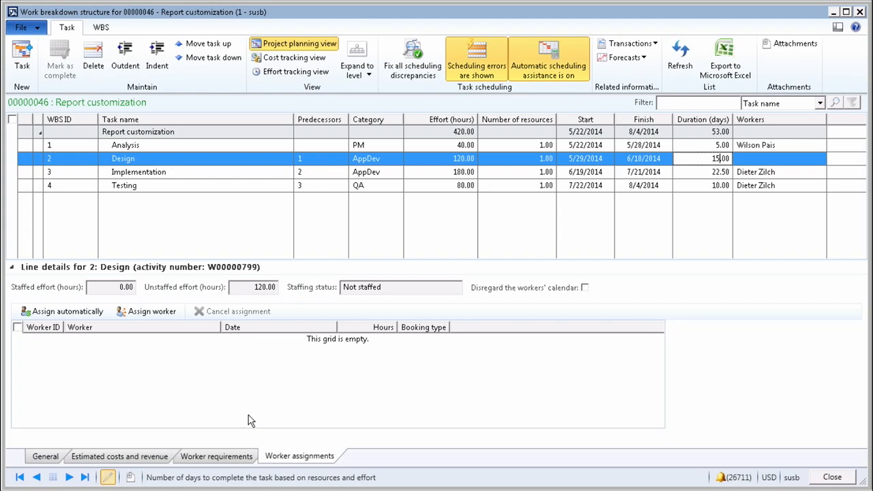
left_click(80, 313)
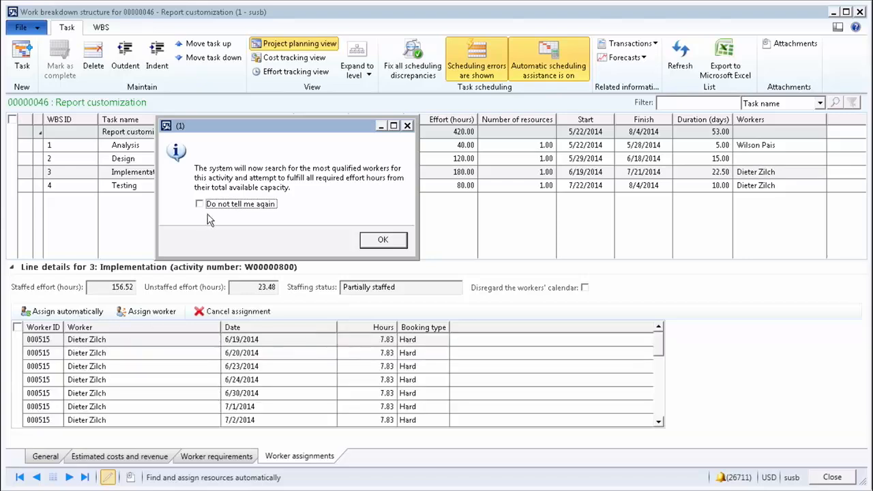
left_click(200, 204)
left_click(386, 244)
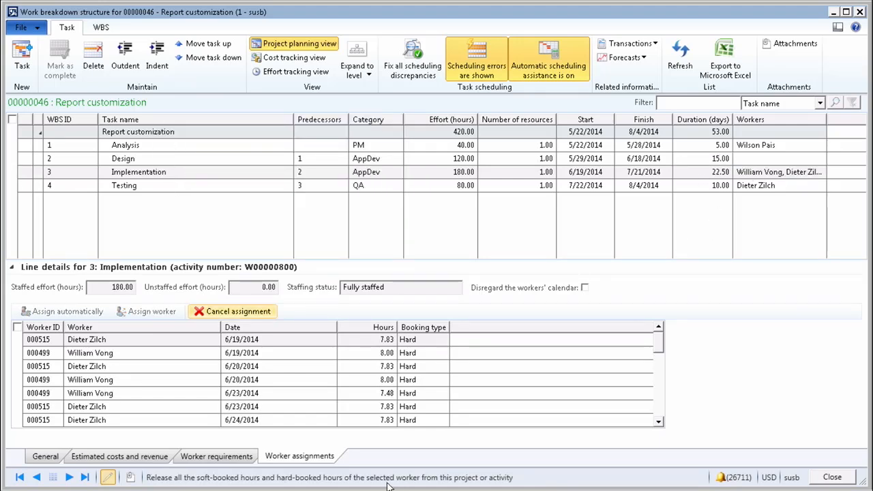
Review the Implementation task's daily worker assignments by worker, date and hours.
left_click(199, 355)
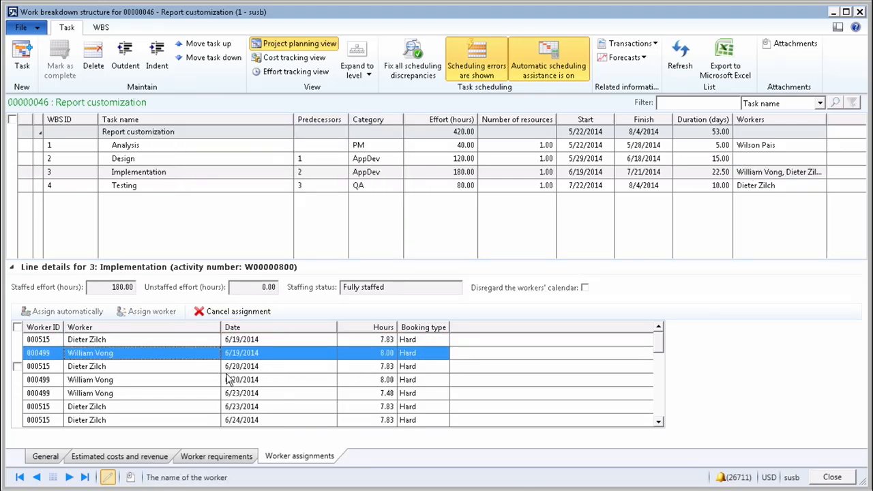
scroll(228, 379, "down", 6)
scroll(298, 405, "up", 4)
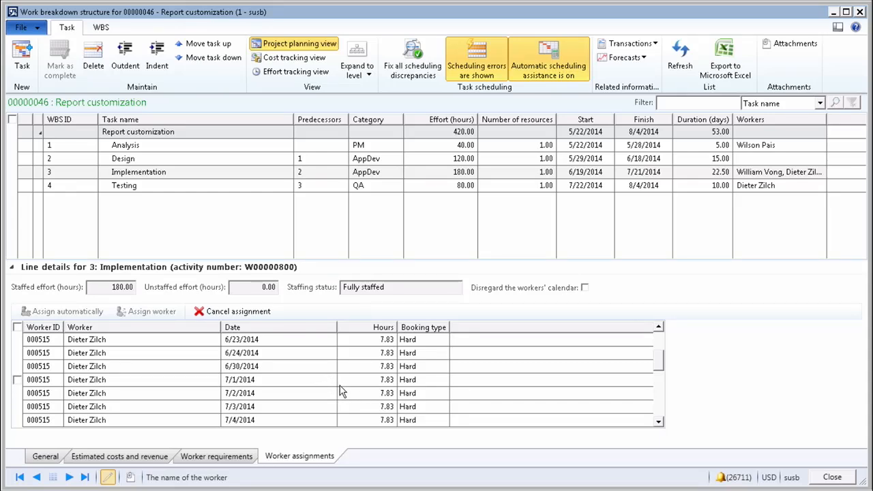
Assign the team's Tester to the Design task and close the work breakdown structure.
left_click(808, 158)
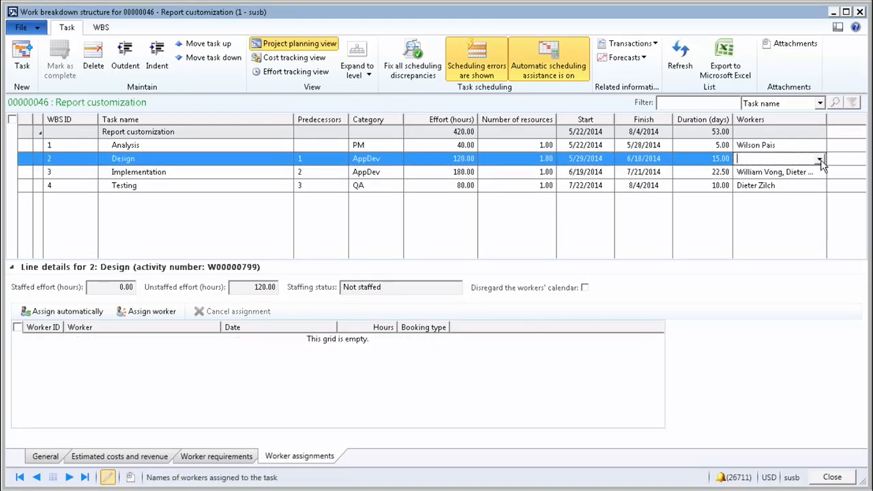
left_click(820, 160)
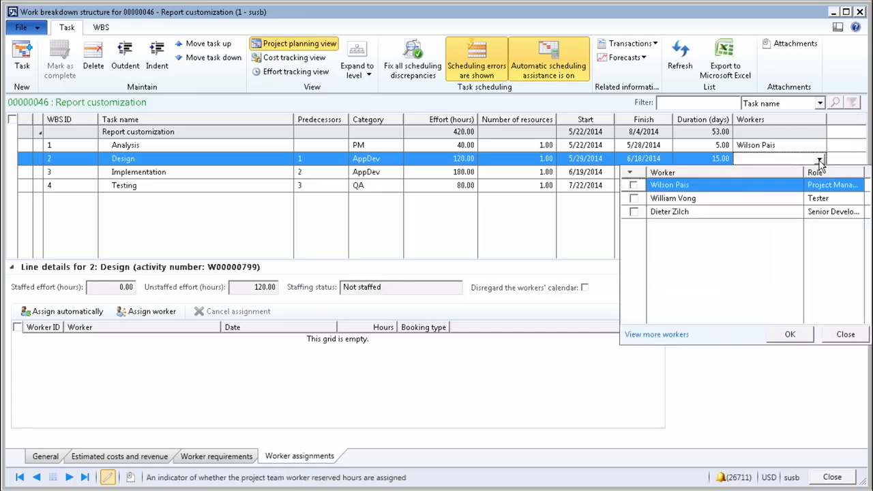
left_click(634, 198)
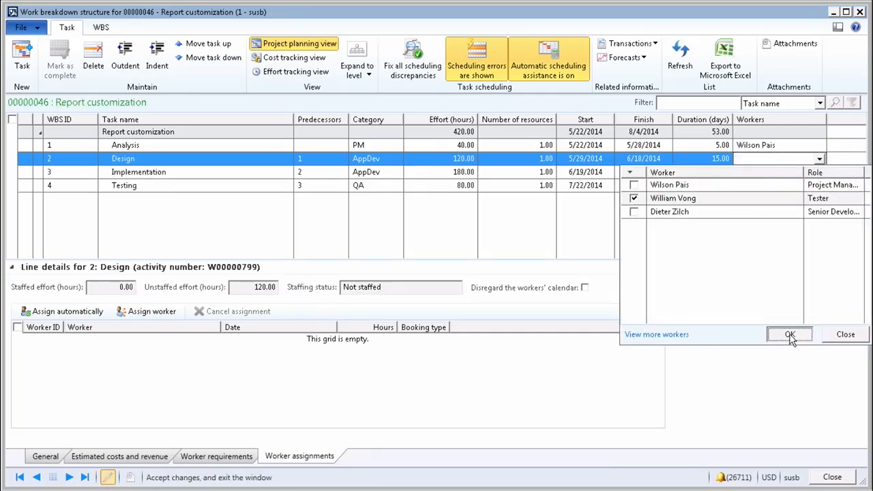
left_click(789, 334)
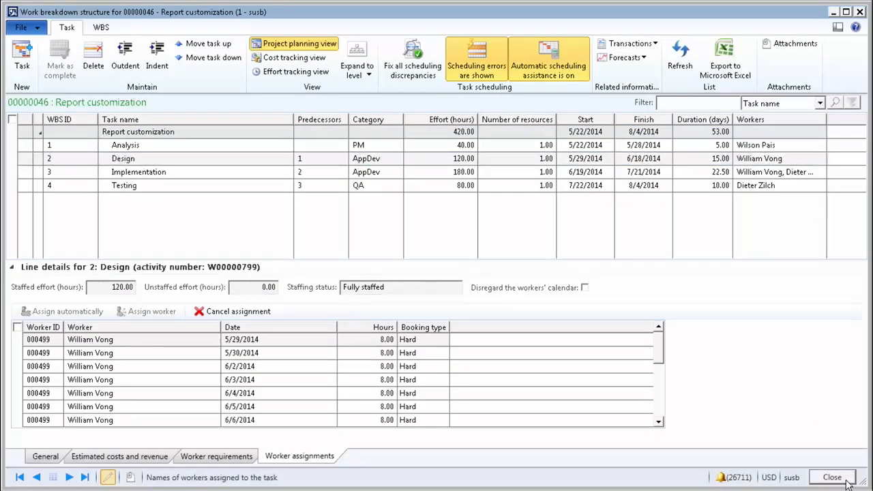
left_click(849, 478)
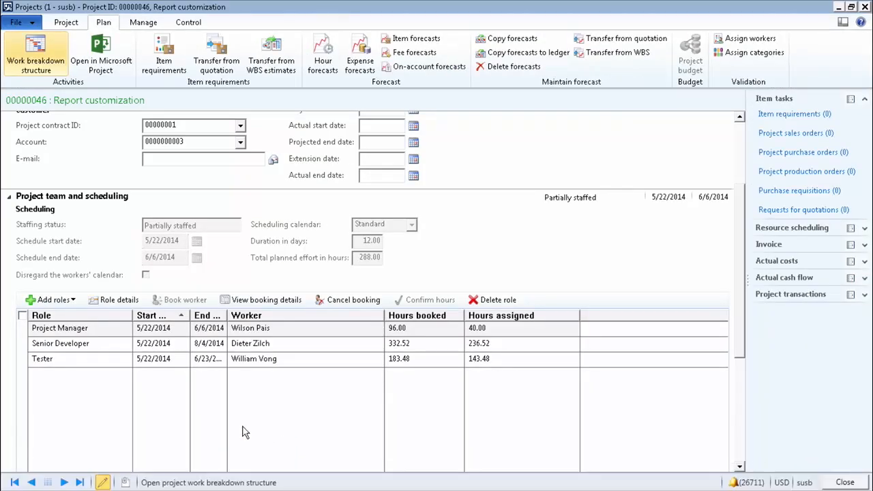